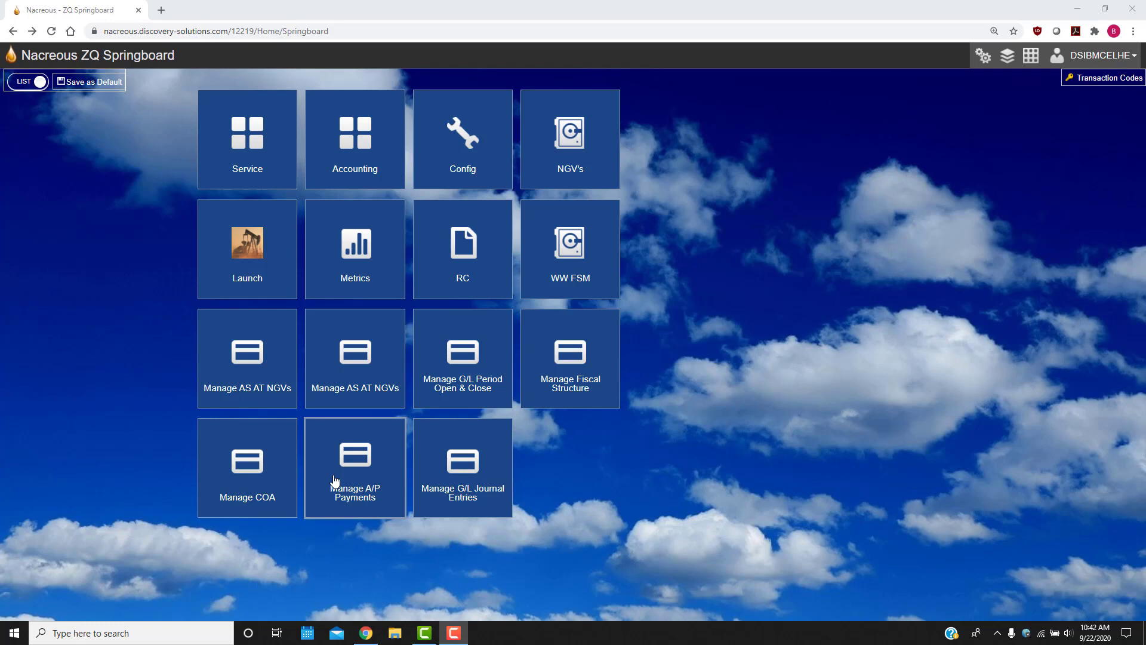
Open Manage A/P Payments and start a new payment by Check (C) for supplier CDN - 1000.
click(346, 476)
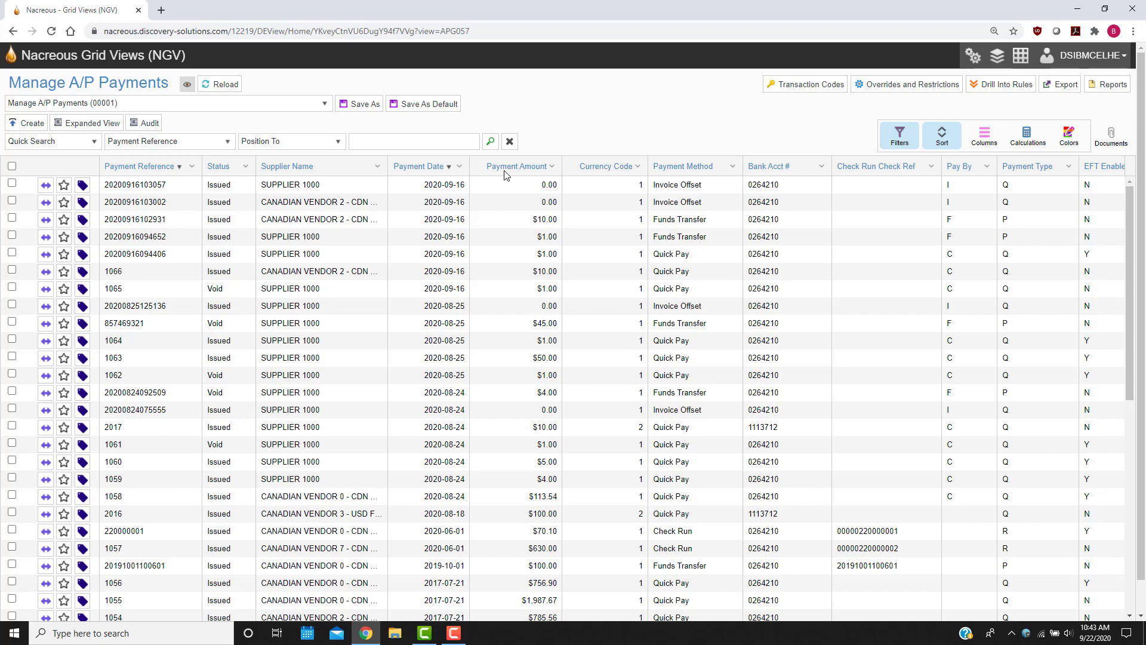
click(27, 123)
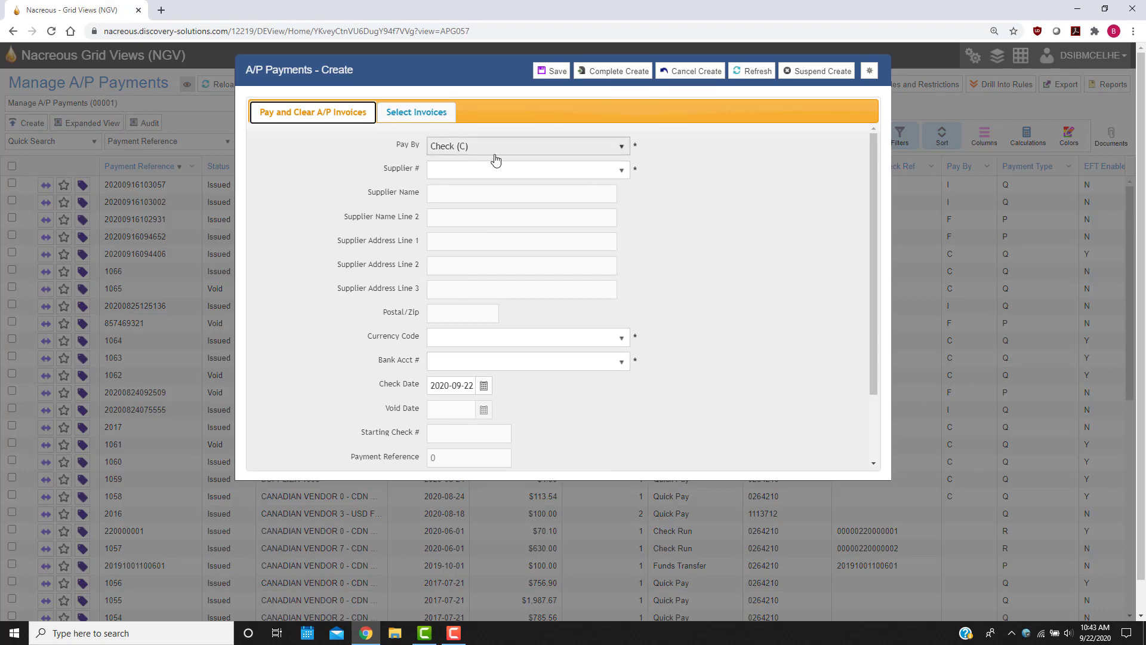
click(609, 153)
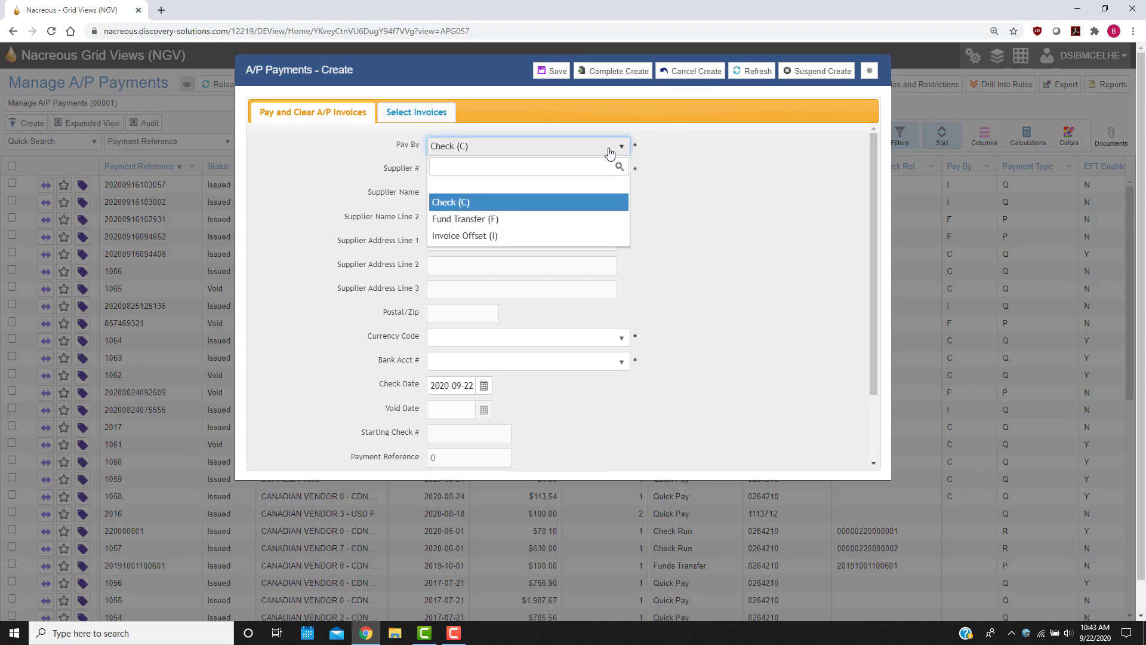
click(694, 147)
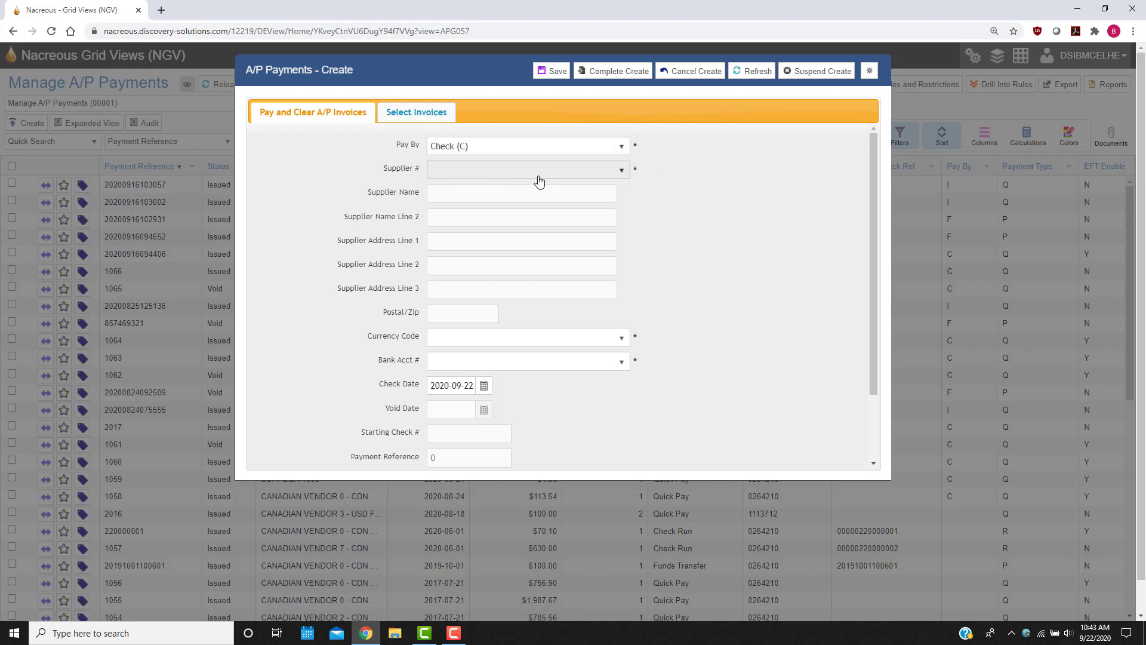
click(606, 171)
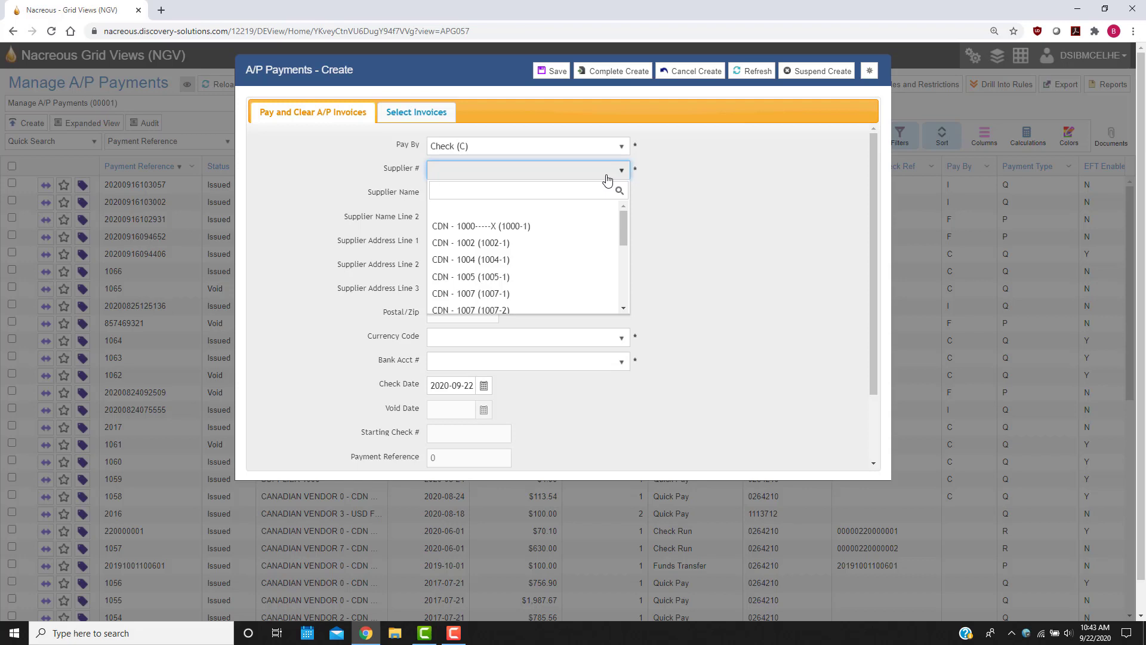
click(519, 226)
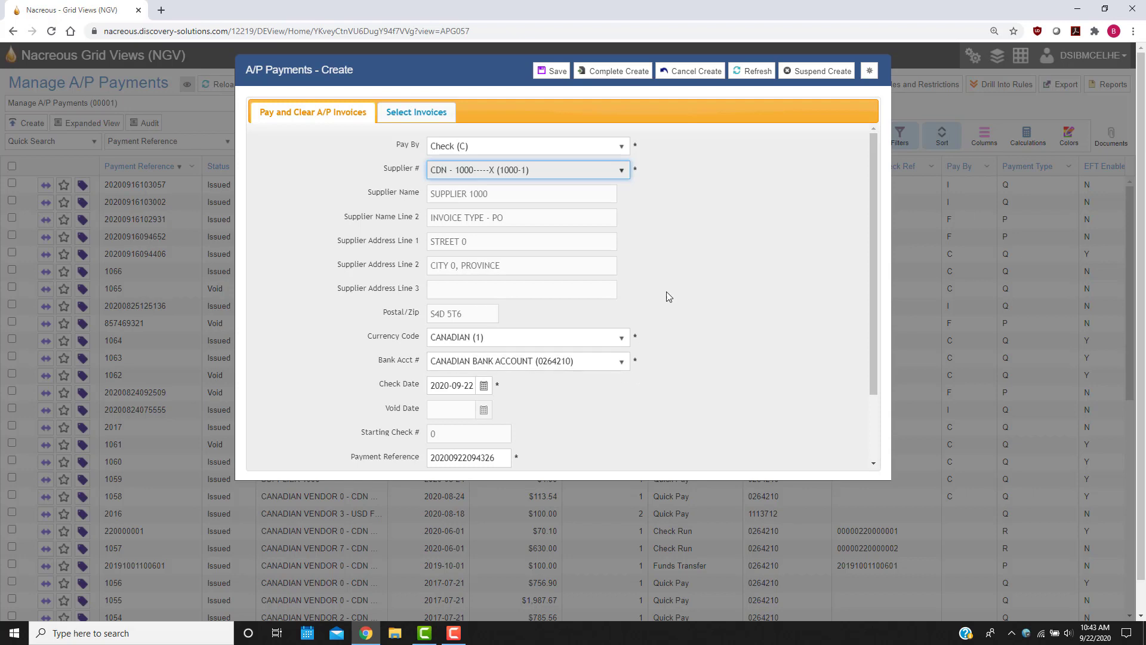
Turn on Print Check for the payment and leave Select All Due off.
scroll(668, 286, down, 1)
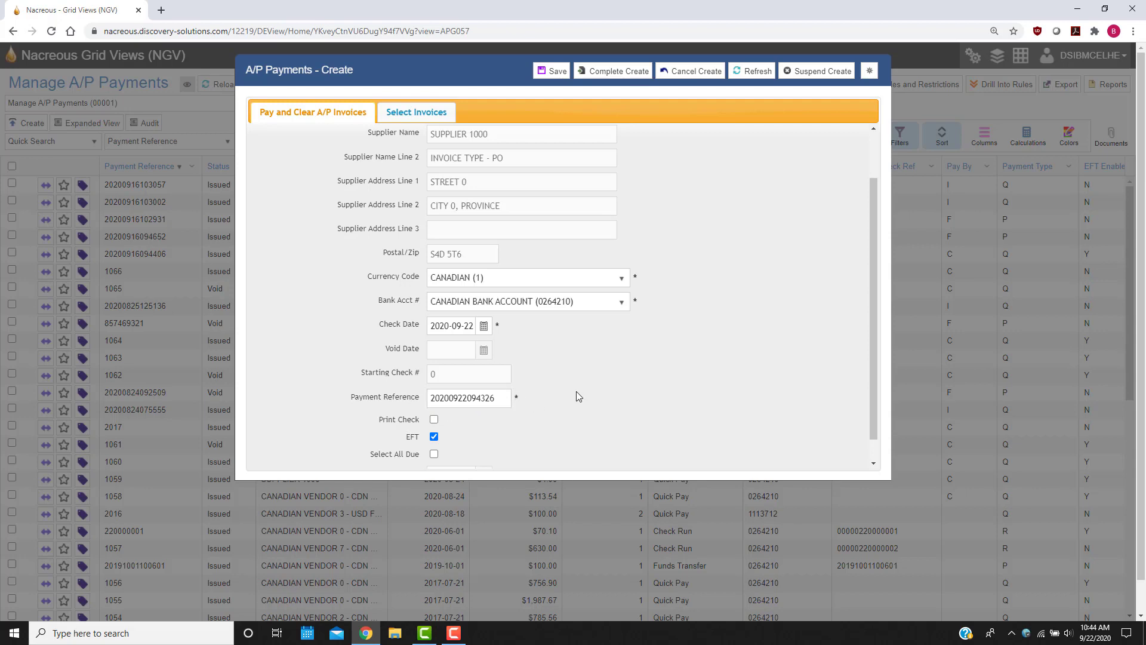
click(435, 420)
scroll(489, 421, down, 1)
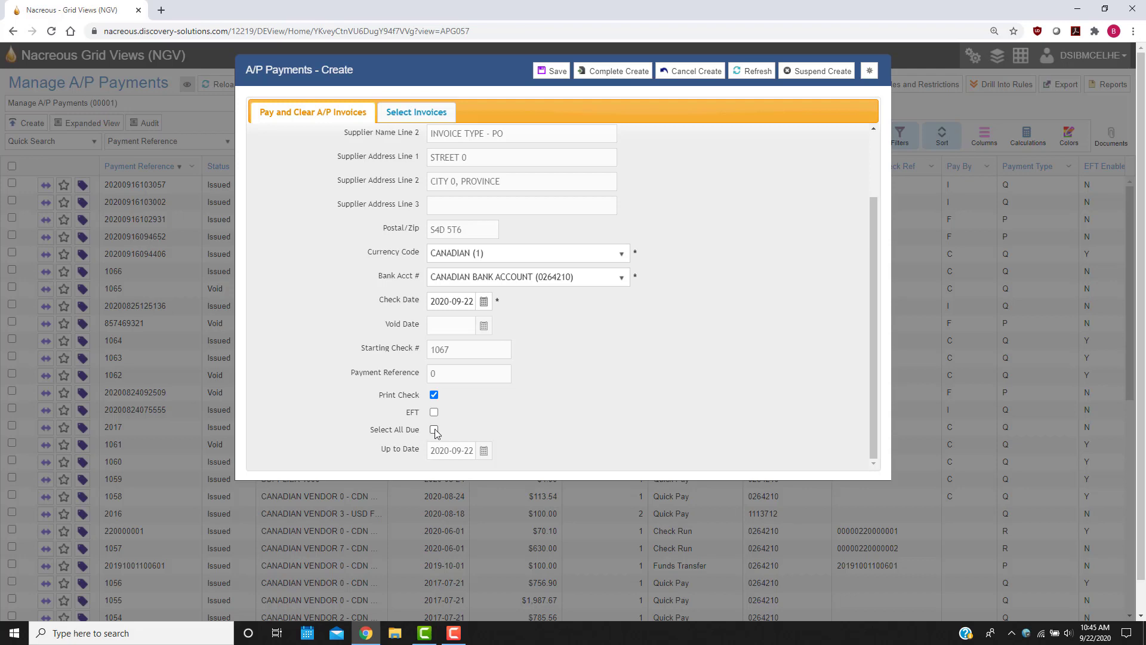
click(434, 430)
click(435, 429)
scroll(409, 254, up, 2)
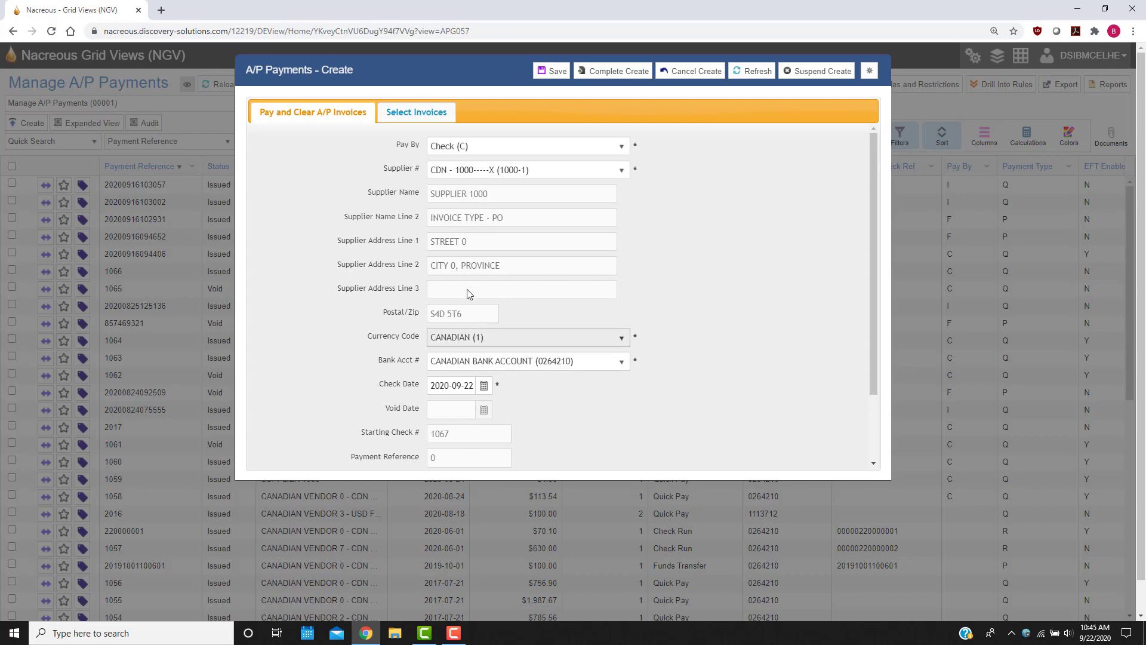
In the payment's invoice selection, set a partial payment amount of $50.00 on invoice .2.
click(420, 113)
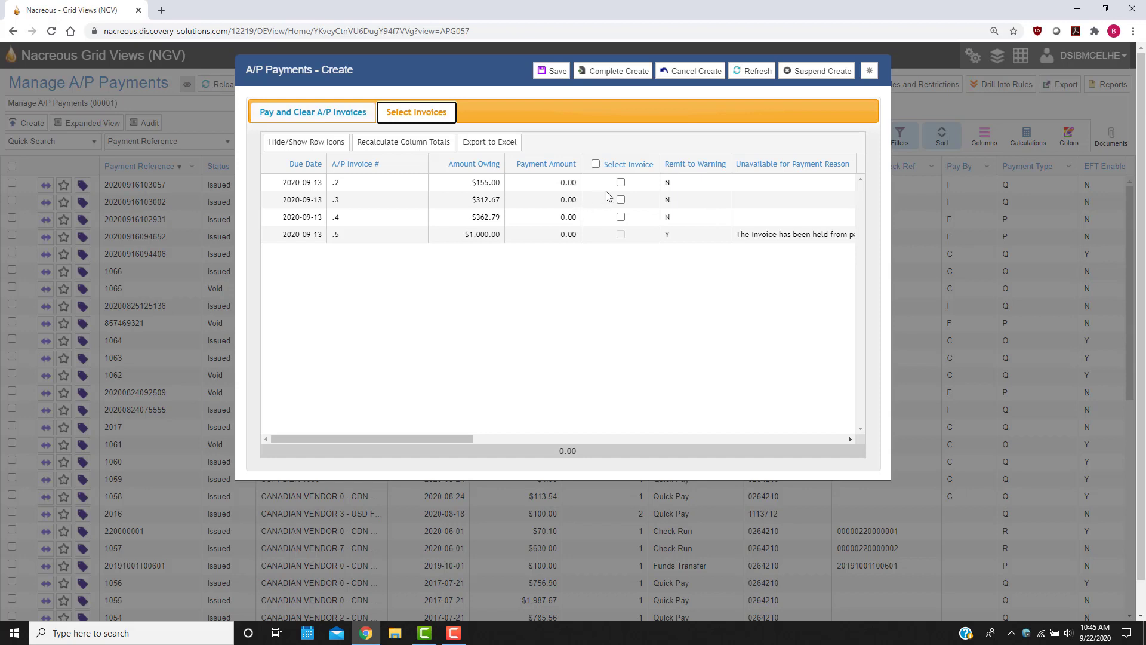
click(621, 183)
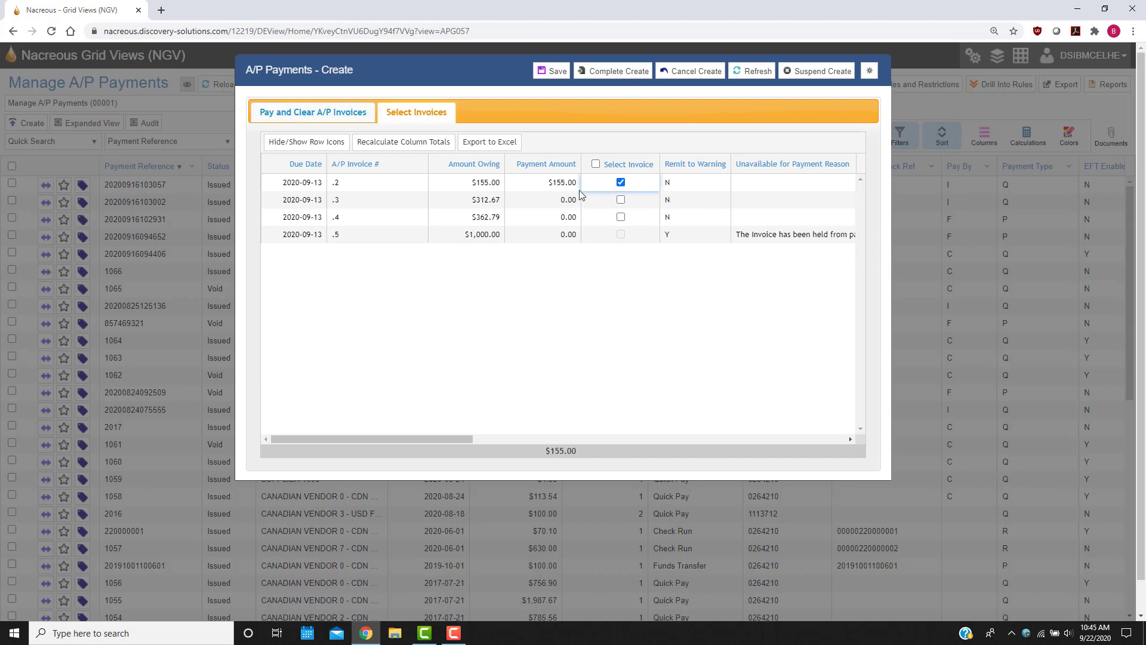
click(621, 183)
click(561, 182)
text(50)
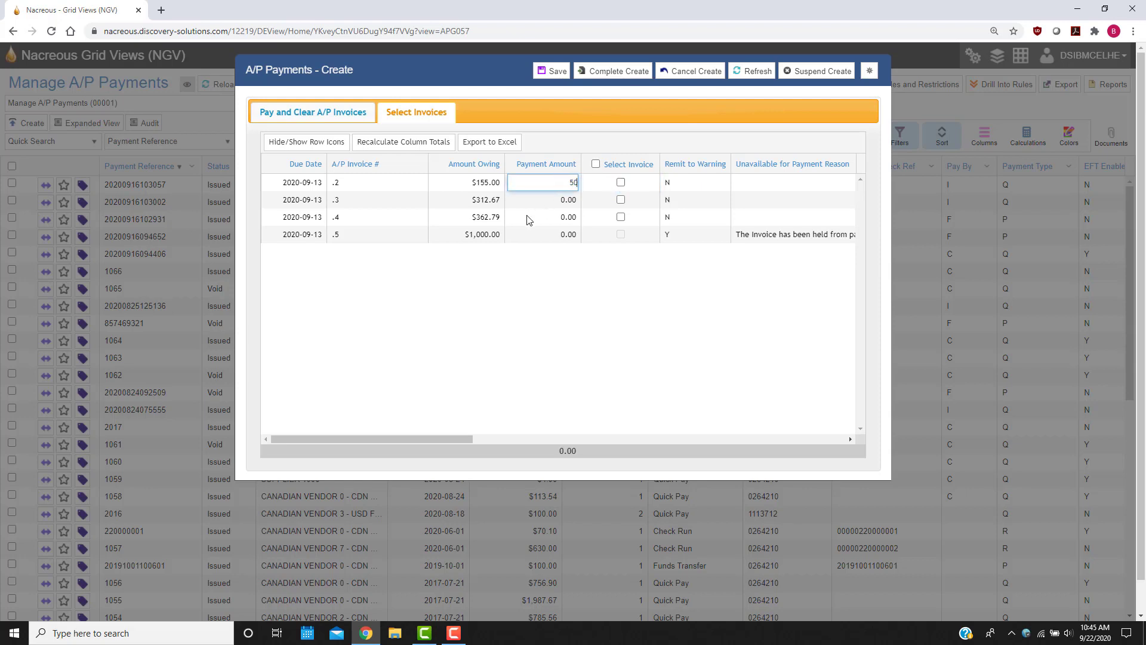
key(Return)
click(560, 235)
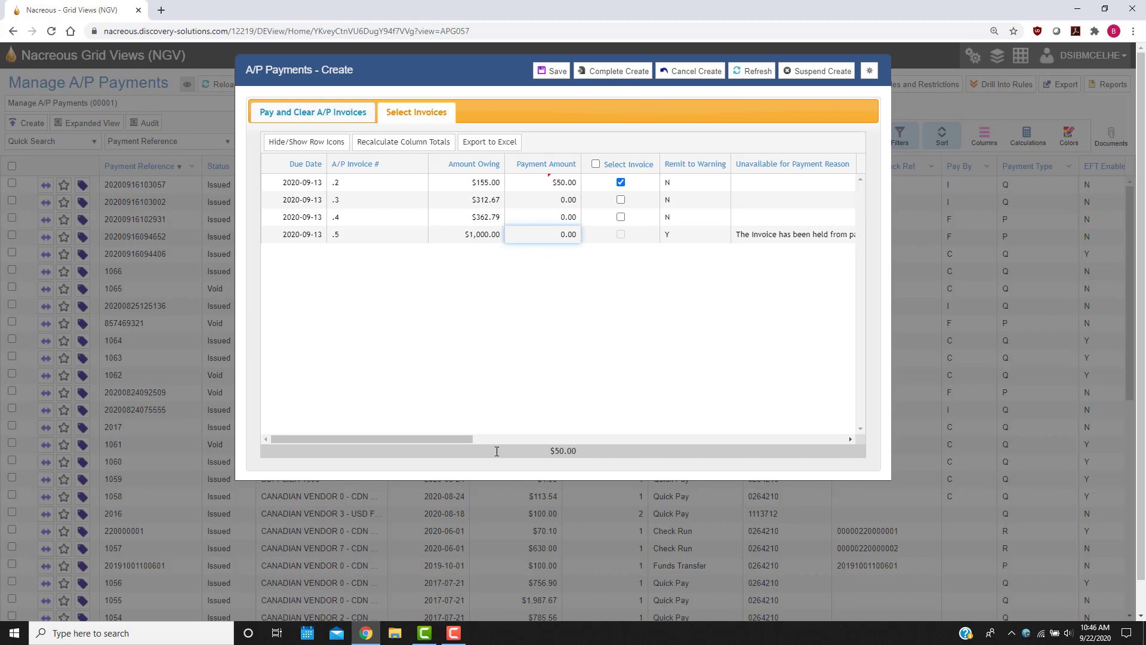
Examine the invoices' unavailable-for-payment reasons and their remit-to names and addresses.
drag(468, 440, 519, 441)
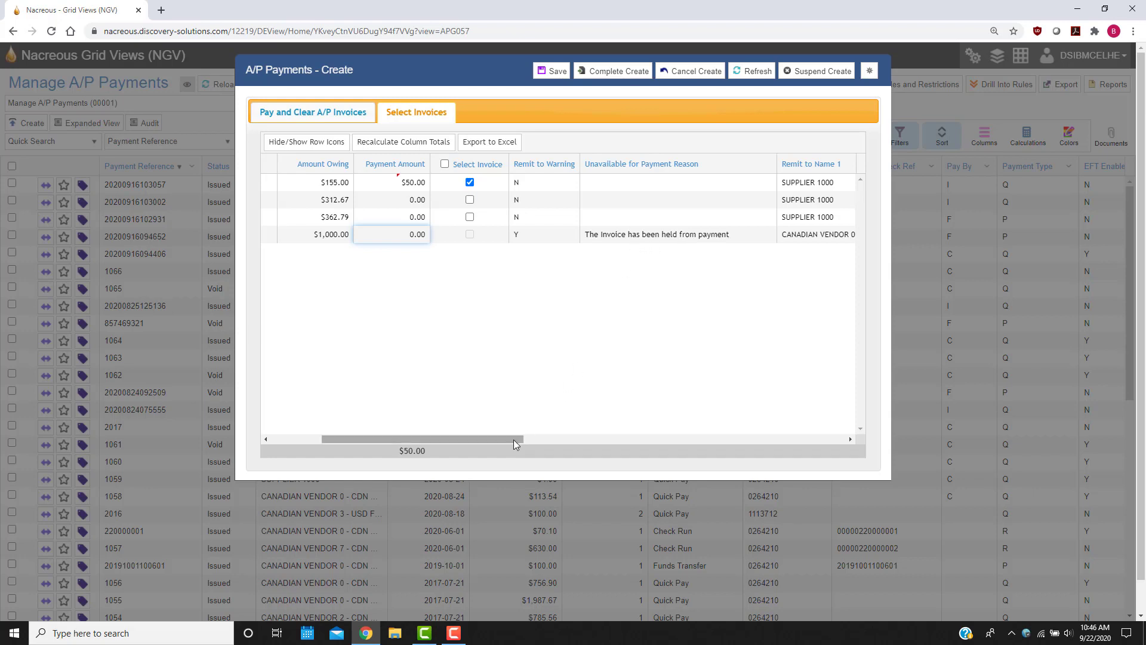
drag(513, 439, 434, 432)
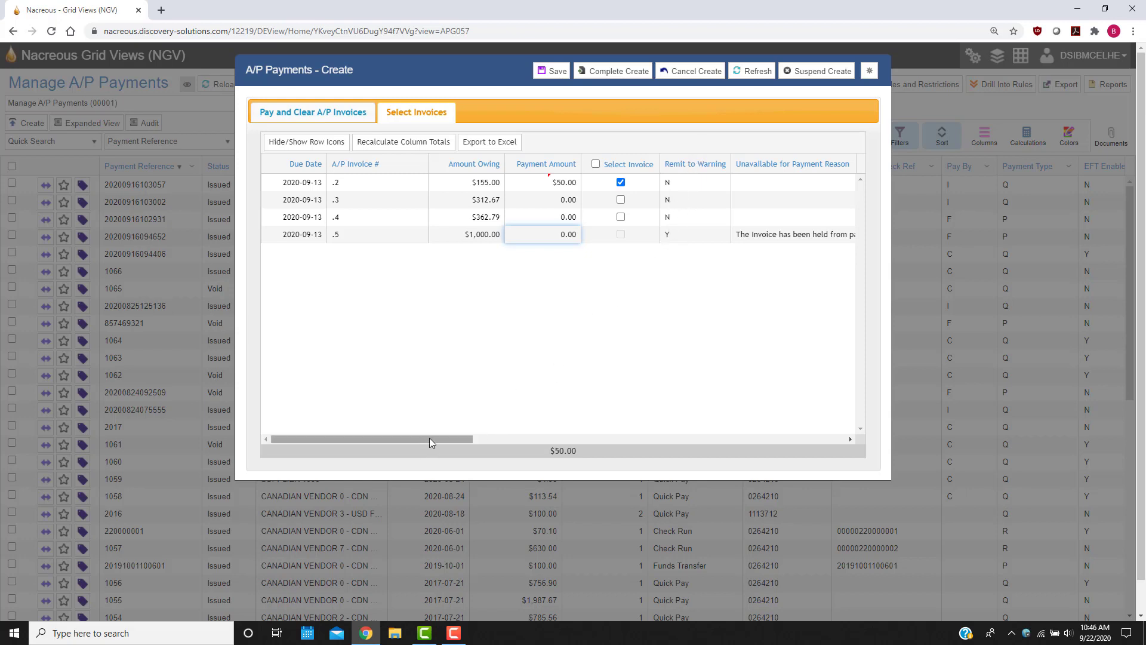
drag(429, 438, 612, 440)
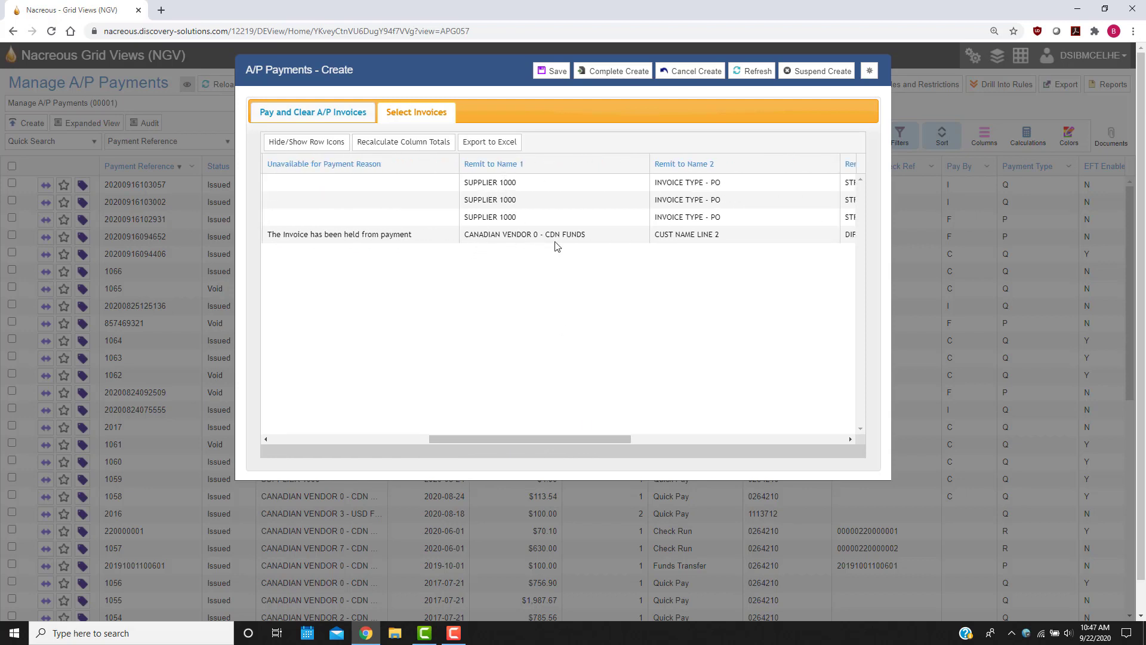
drag(582, 435, 722, 432)
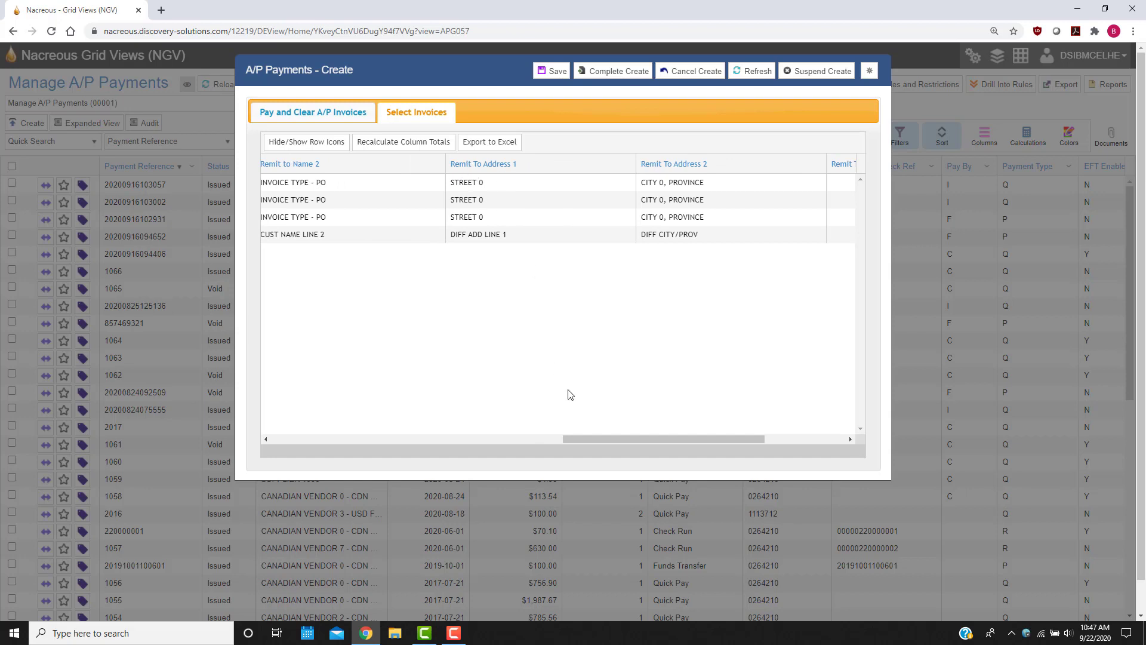
drag(607, 440, 308, 455)
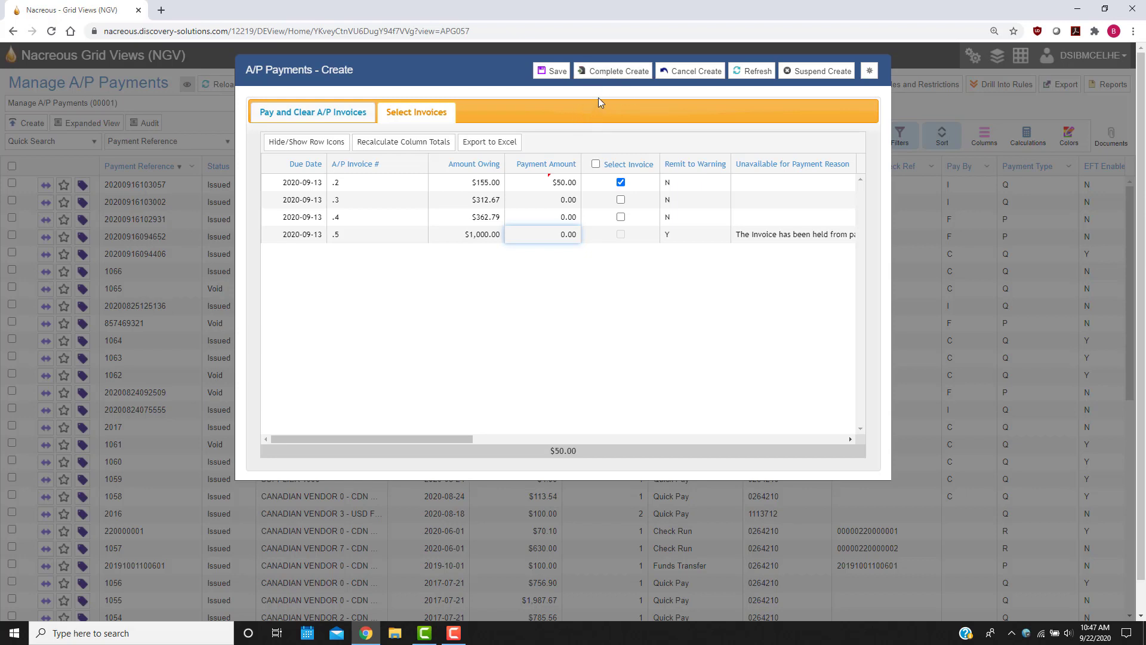
Complete the check payment and choose not to continue entering payments.
click(613, 71)
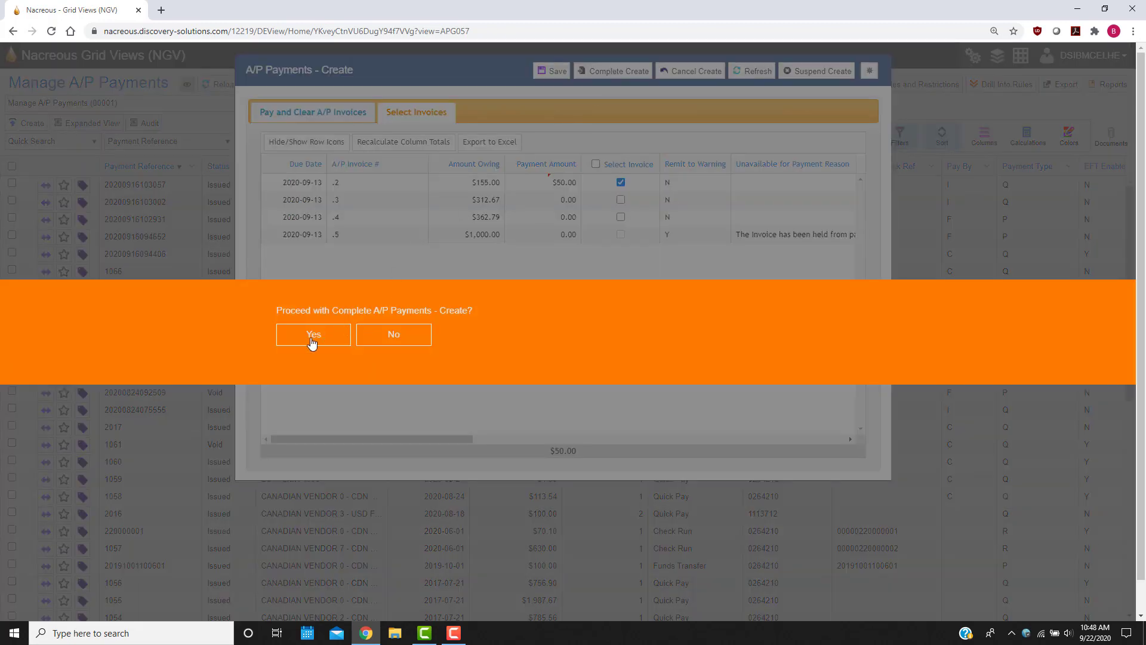
click(311, 335)
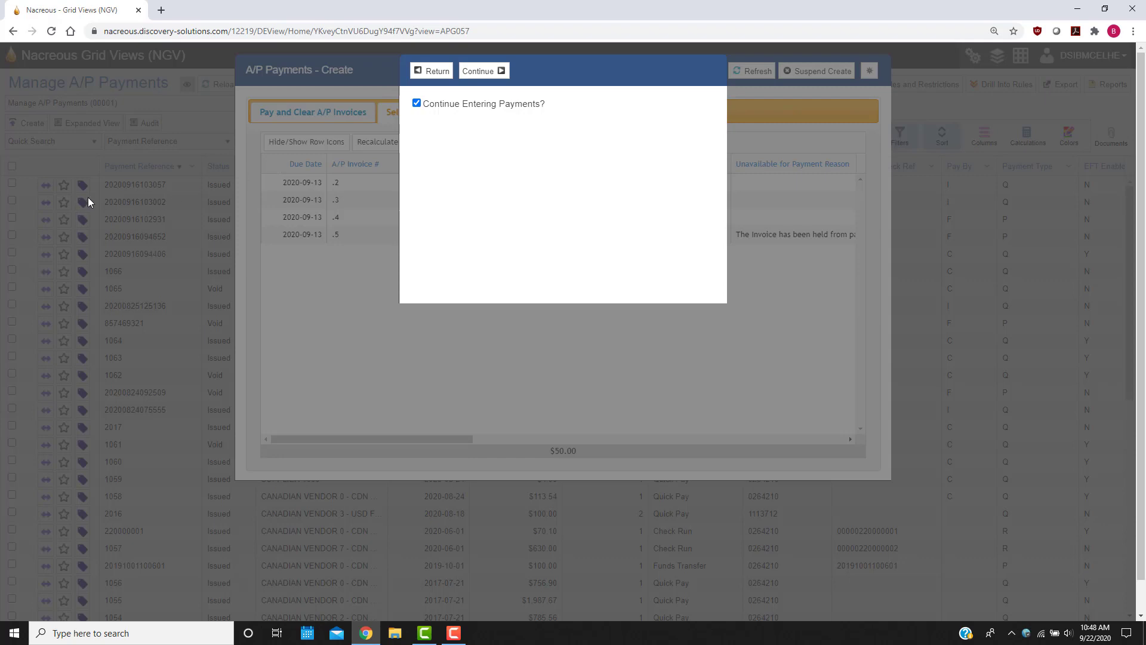
click(416, 104)
click(483, 72)
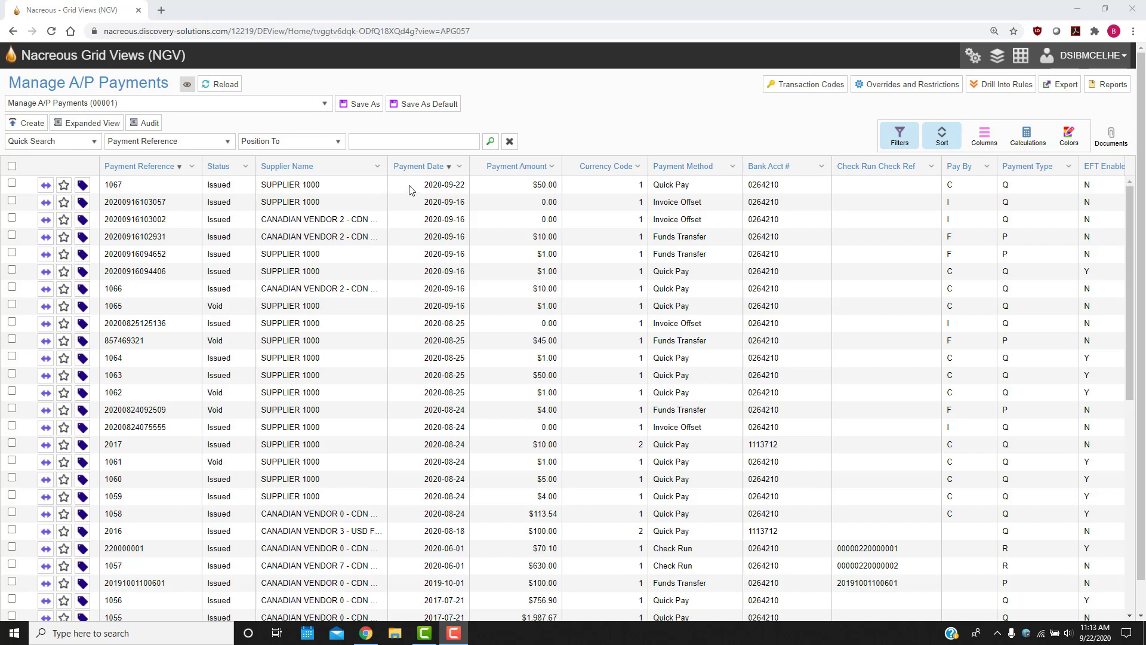
Start another A/P payment, paid by Fund Transfer (F), for supplier CDN - 1000.
click(32, 128)
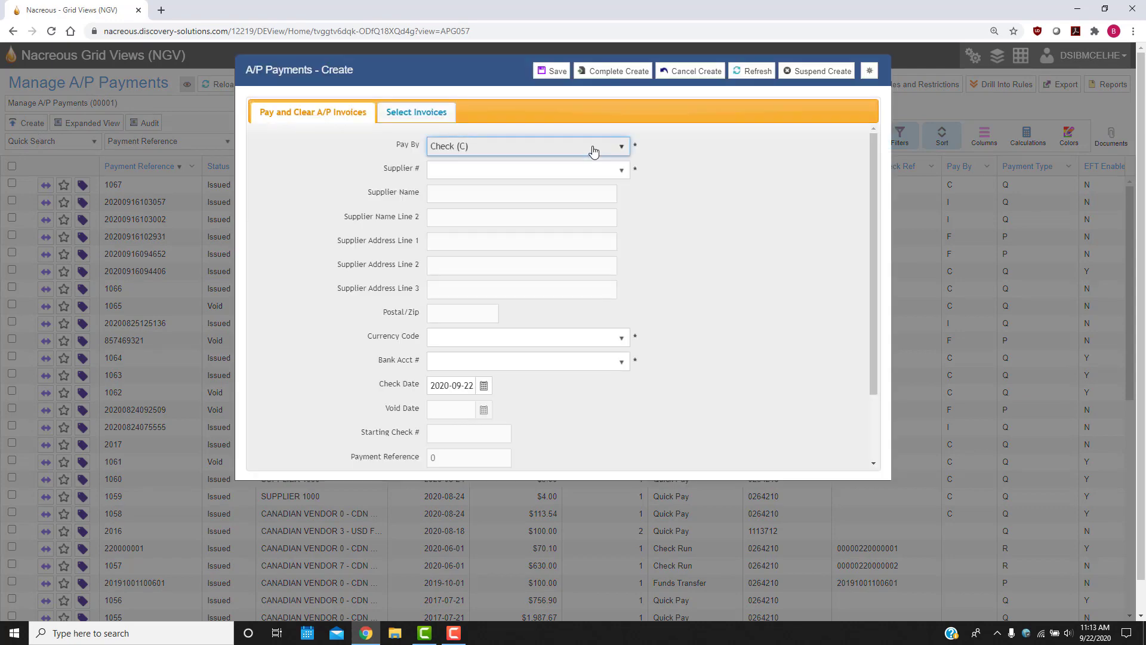
click(593, 151)
click(488, 222)
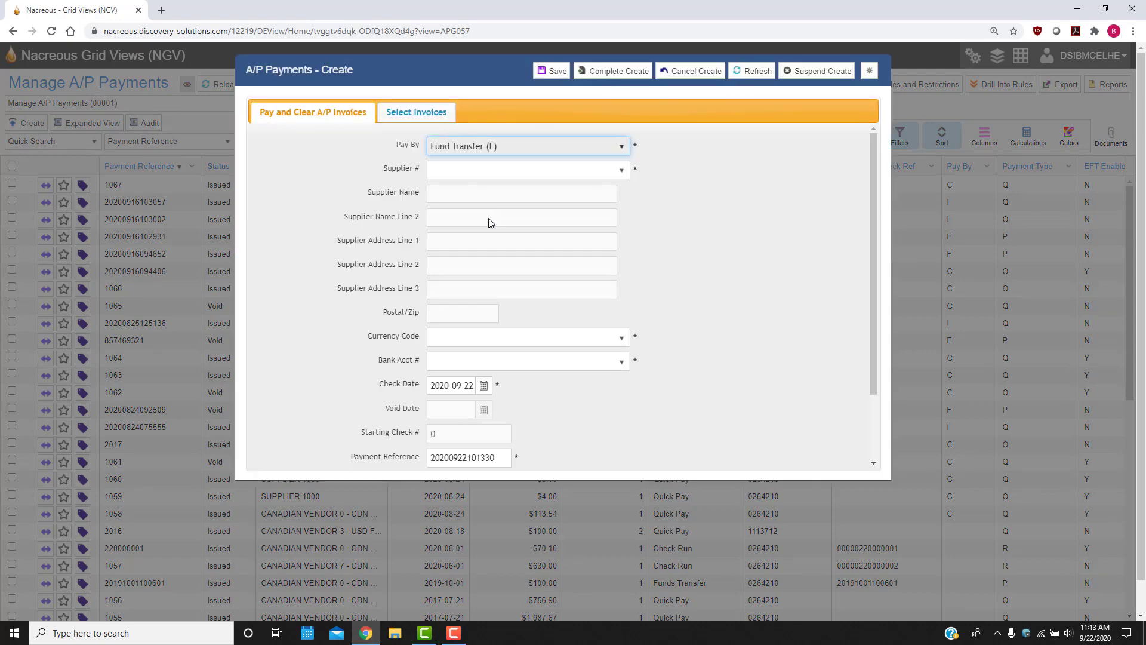
click(584, 171)
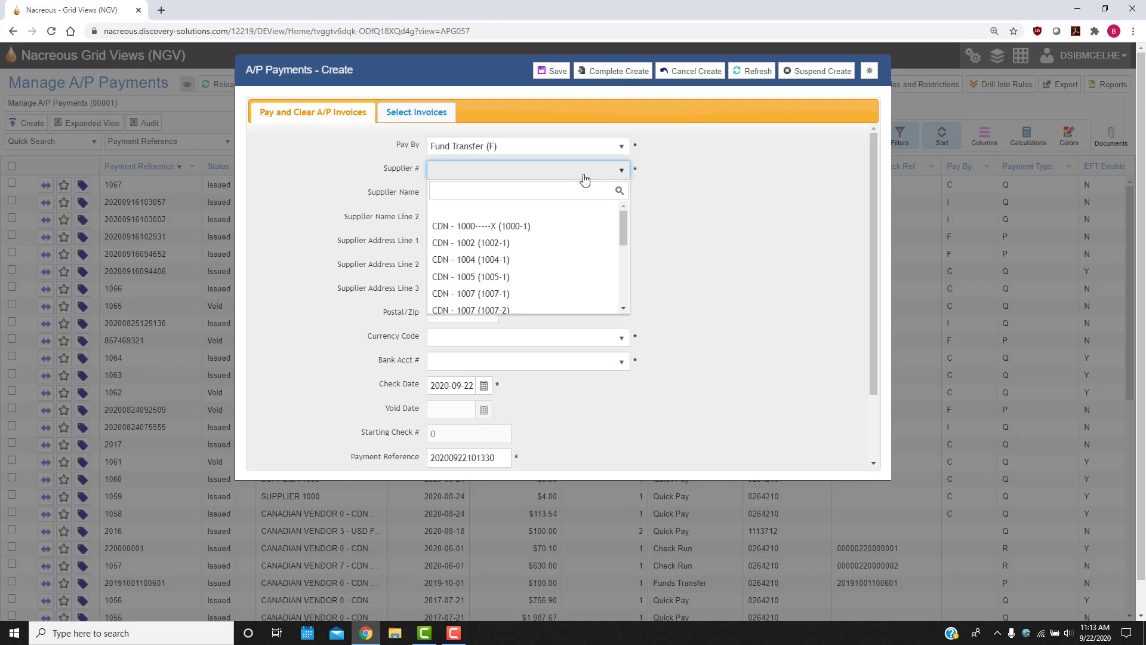
text(1000)
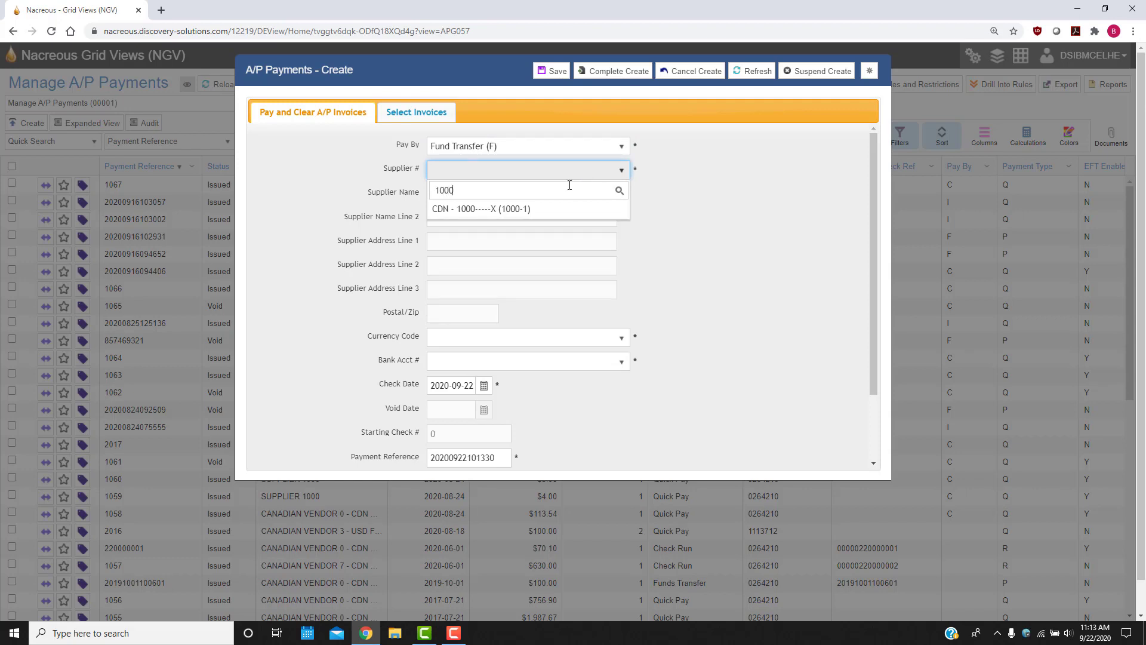
click(547, 208)
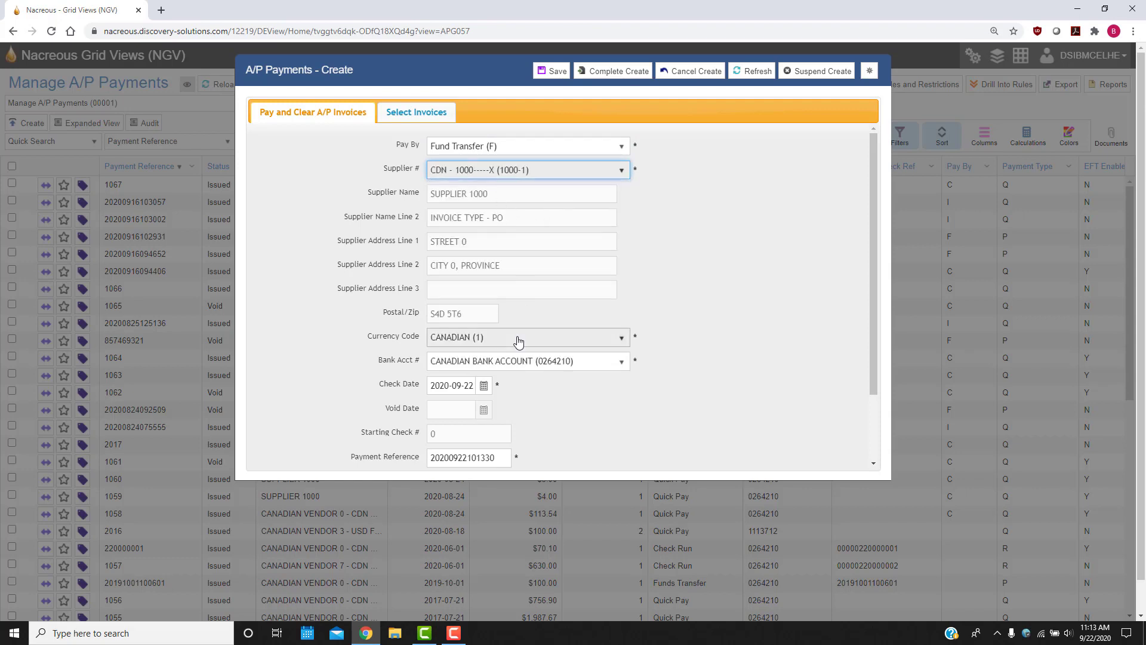
Allocate $50.00 of the fund transfer to invoice .2.
scroll(627, 340, down, 1)
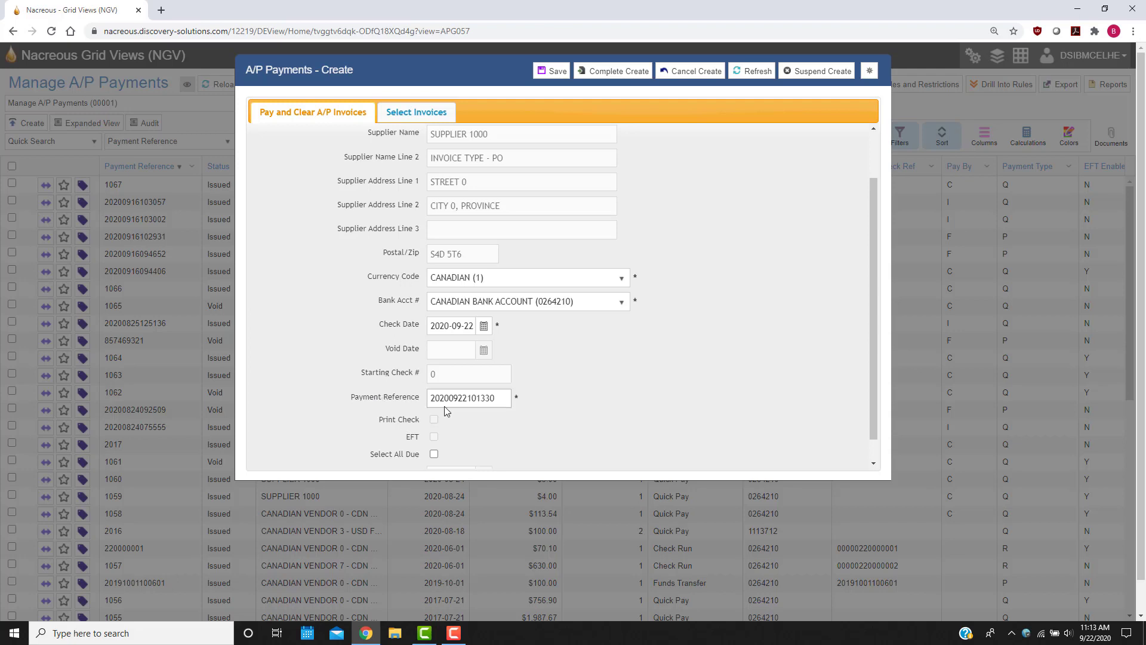
scroll(460, 386, up, 2)
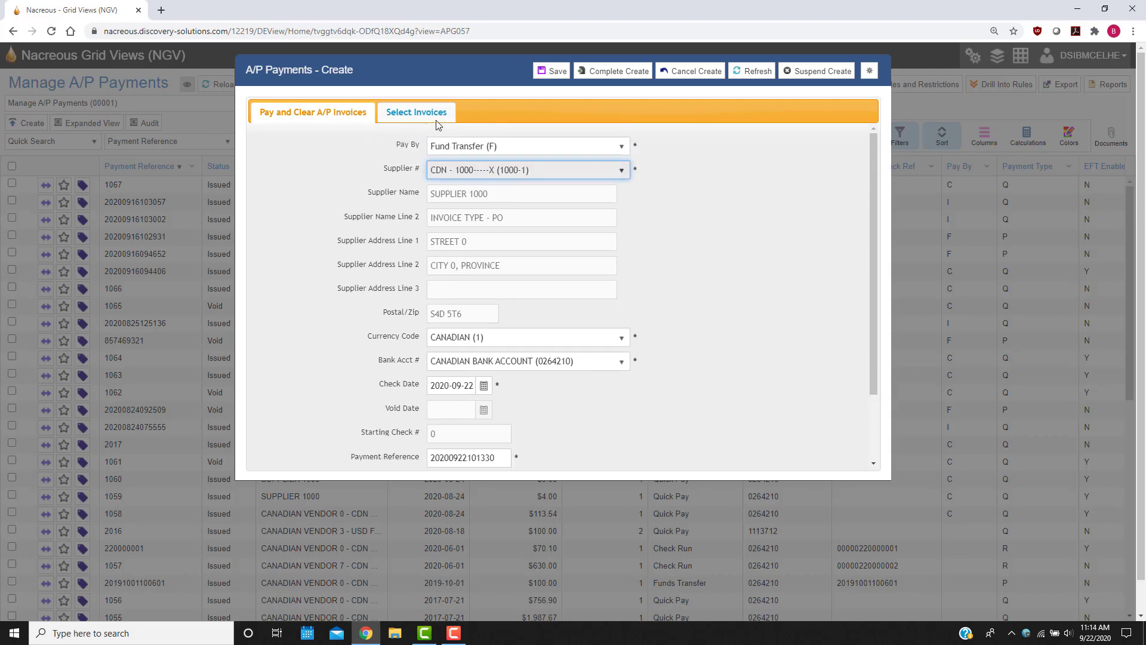
click(430, 115)
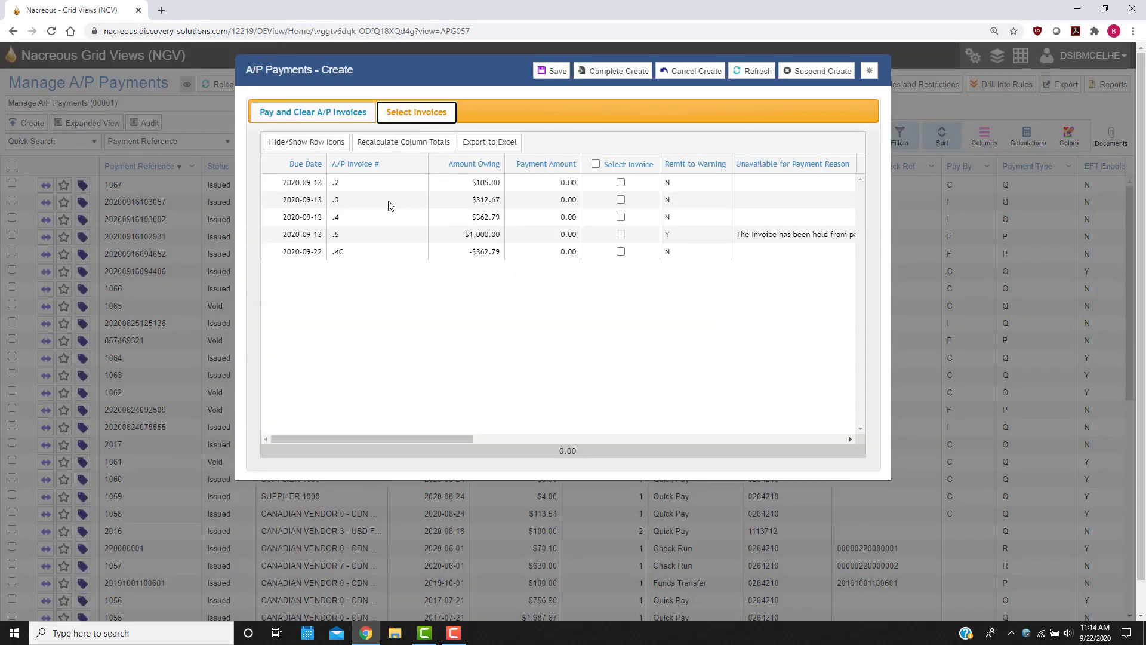
click(555, 181)
text(50)
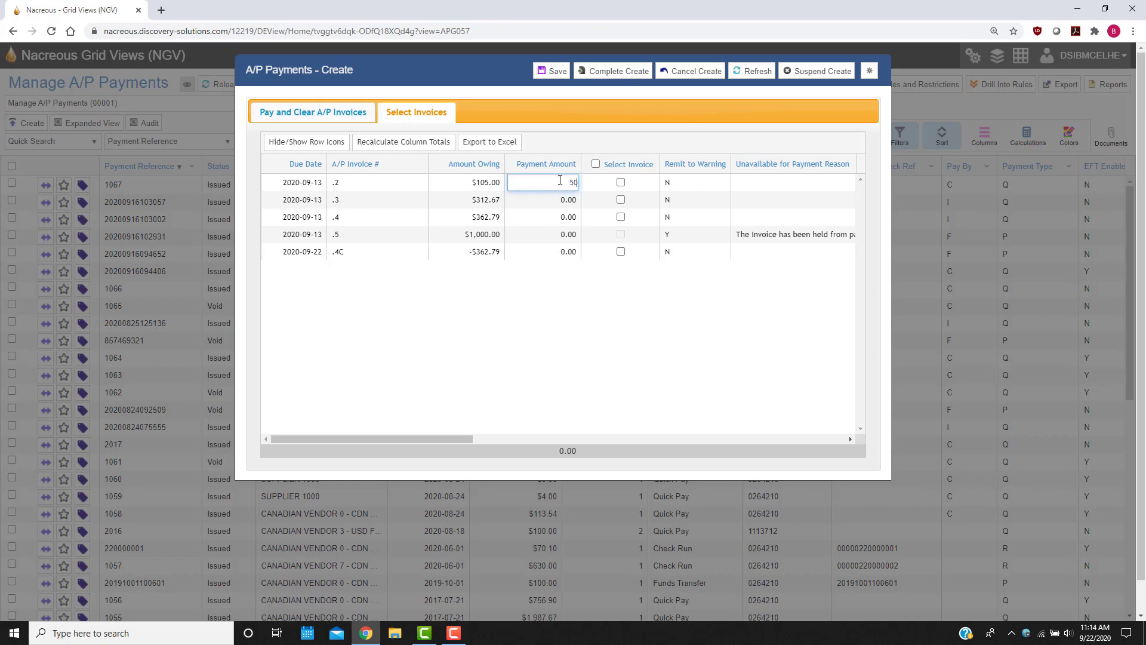
click(652, 143)
Complete the fund transfer payment and continue entering payments.
click(618, 72)
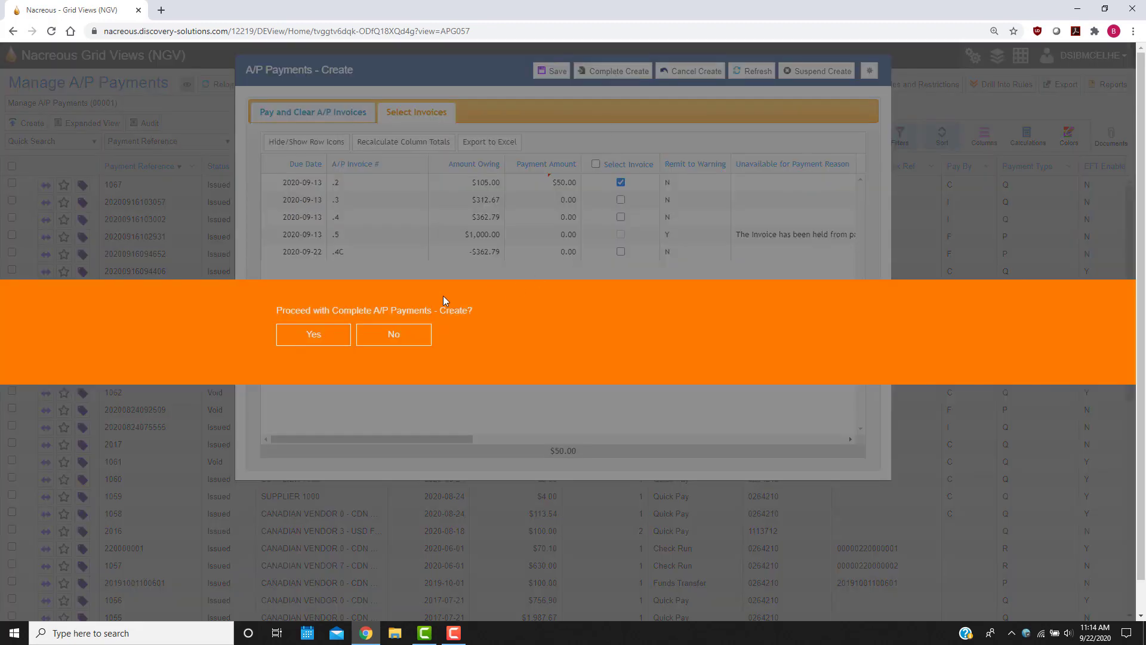
click(314, 336)
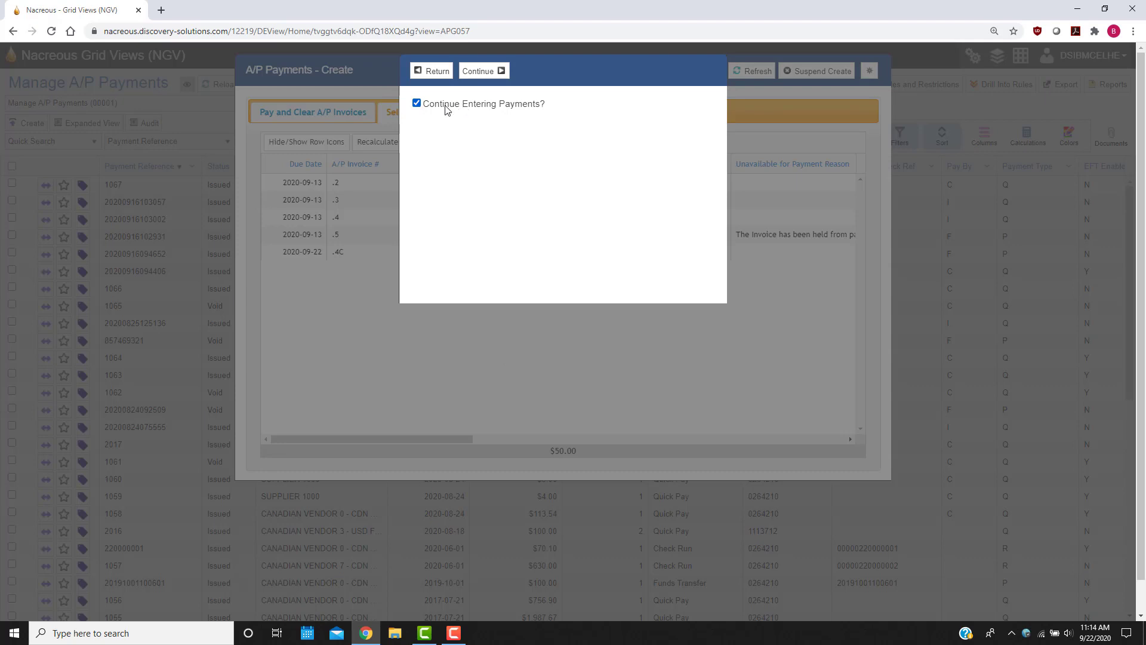
click(499, 72)
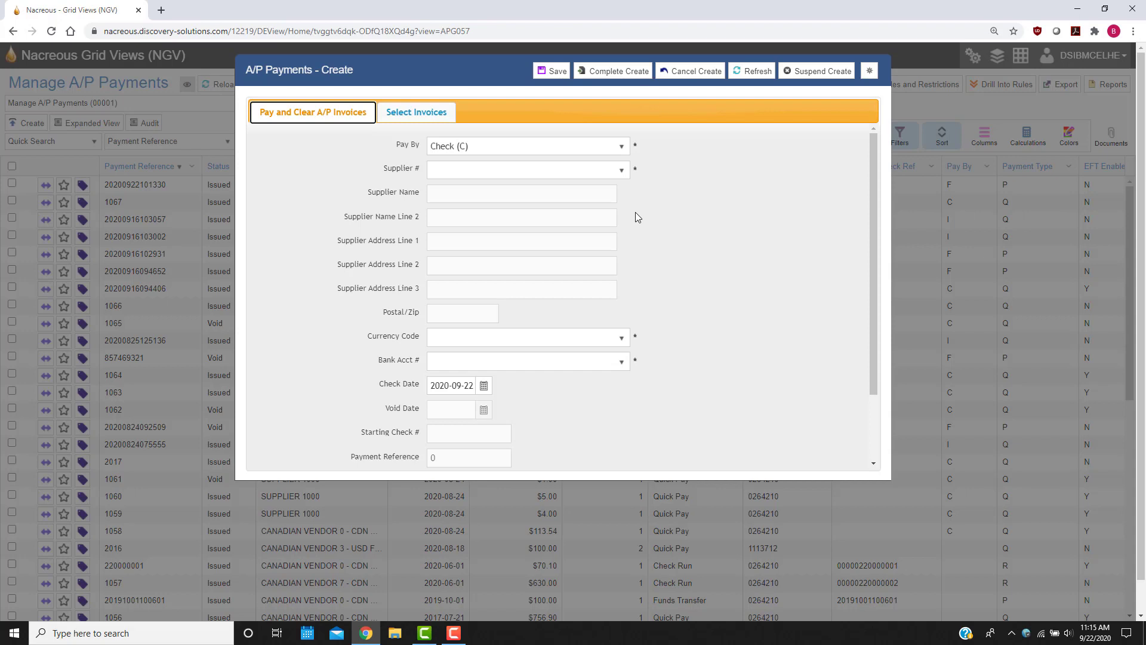
Set the new payment to Invoice Offset (I) for supplier CDN - 1000.
click(622, 146)
click(492, 239)
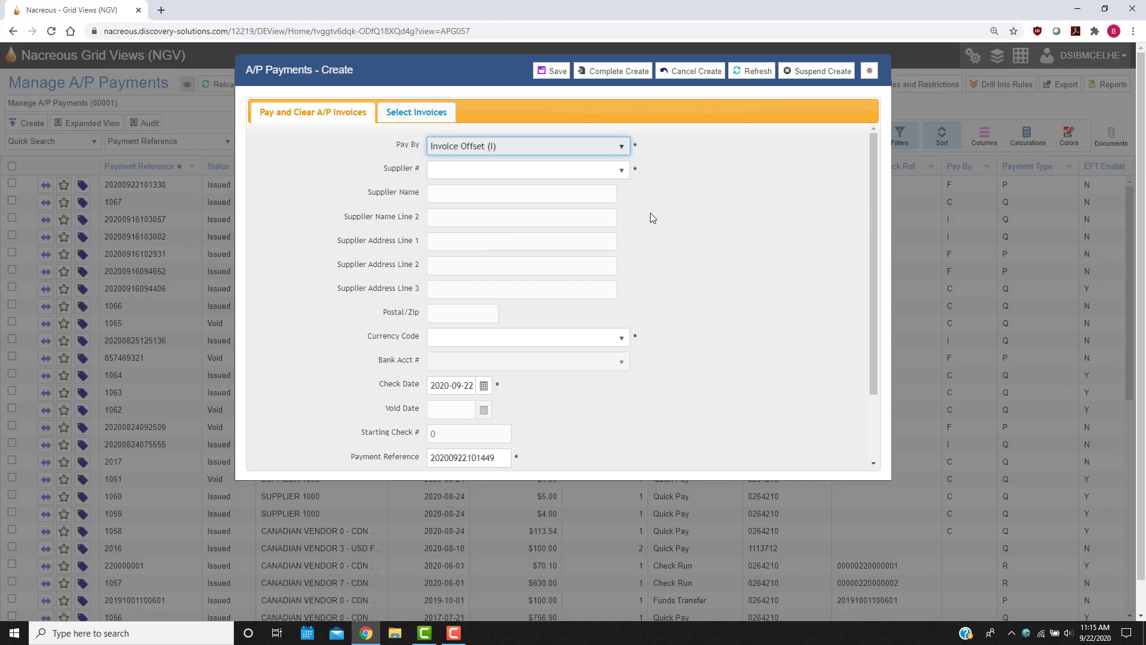
click(621, 178)
click(478, 226)
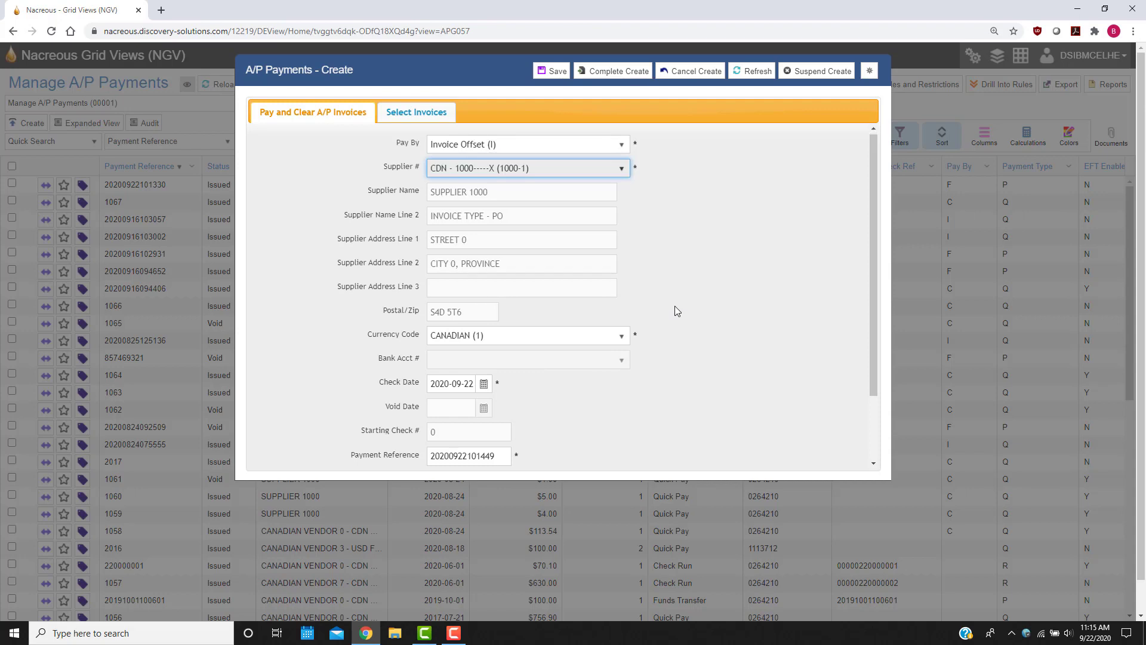
Select credit invoice .4C and invoice .4 for the invoice offset payment.
scroll(675, 306, down, 2)
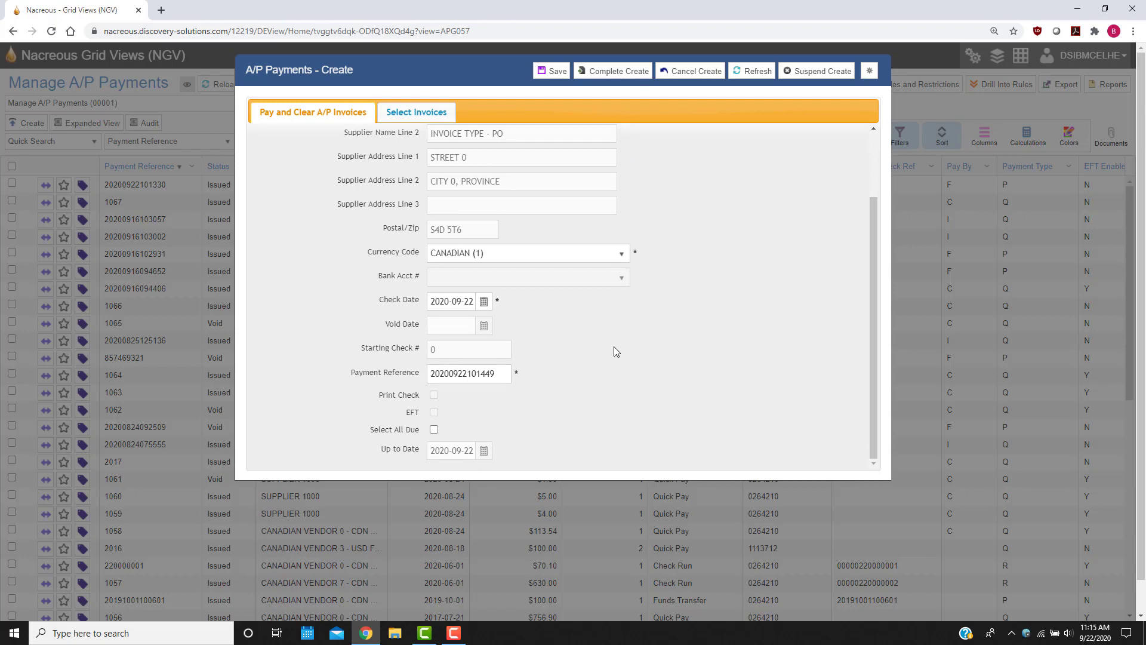
scroll(614, 351, up, 2)
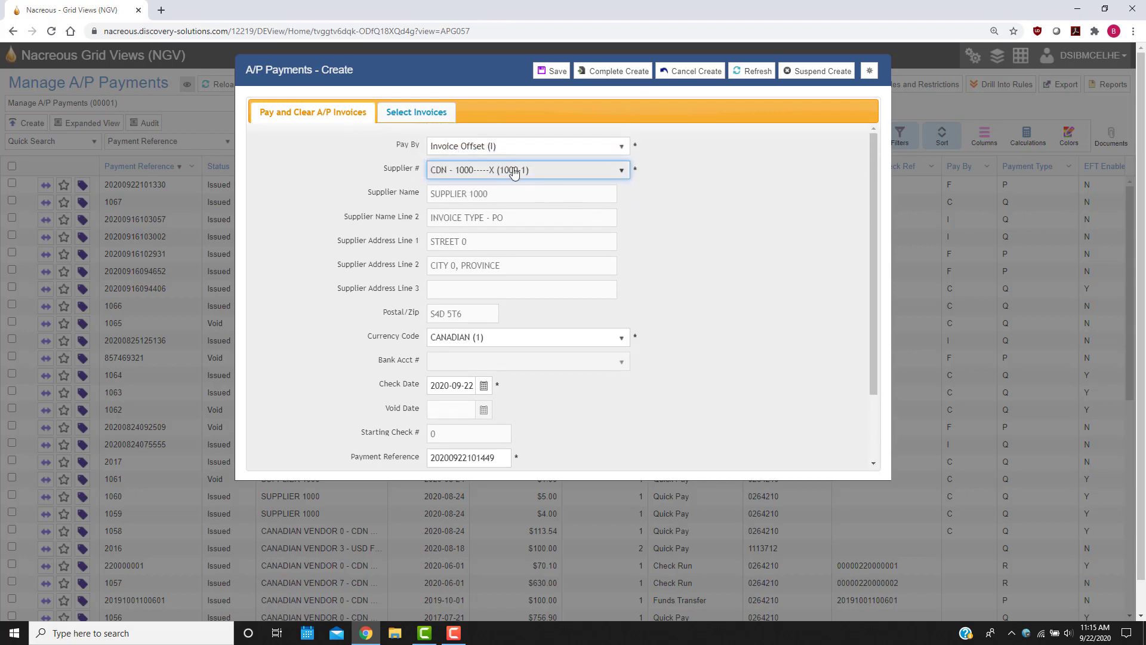
click(422, 119)
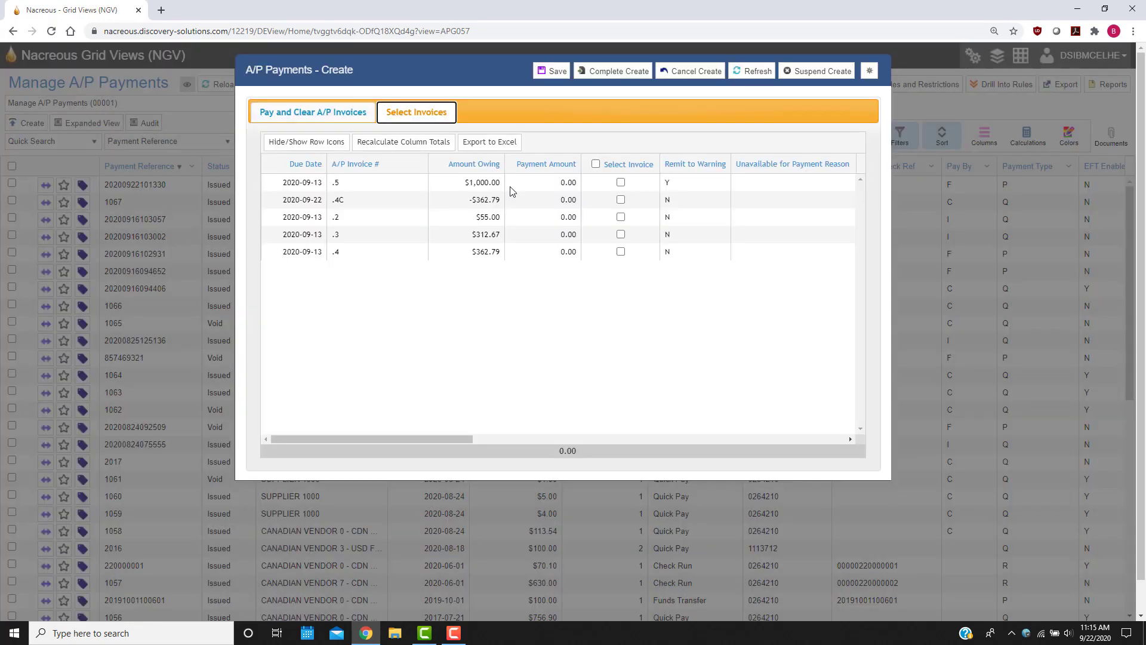
click(621, 200)
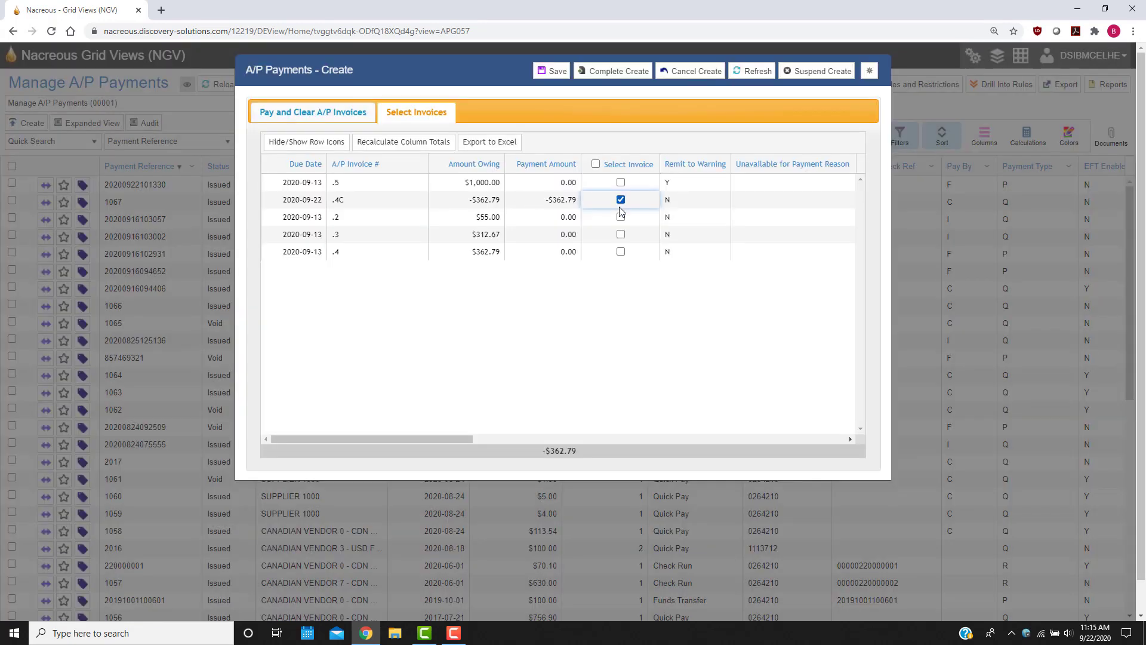
click(621, 252)
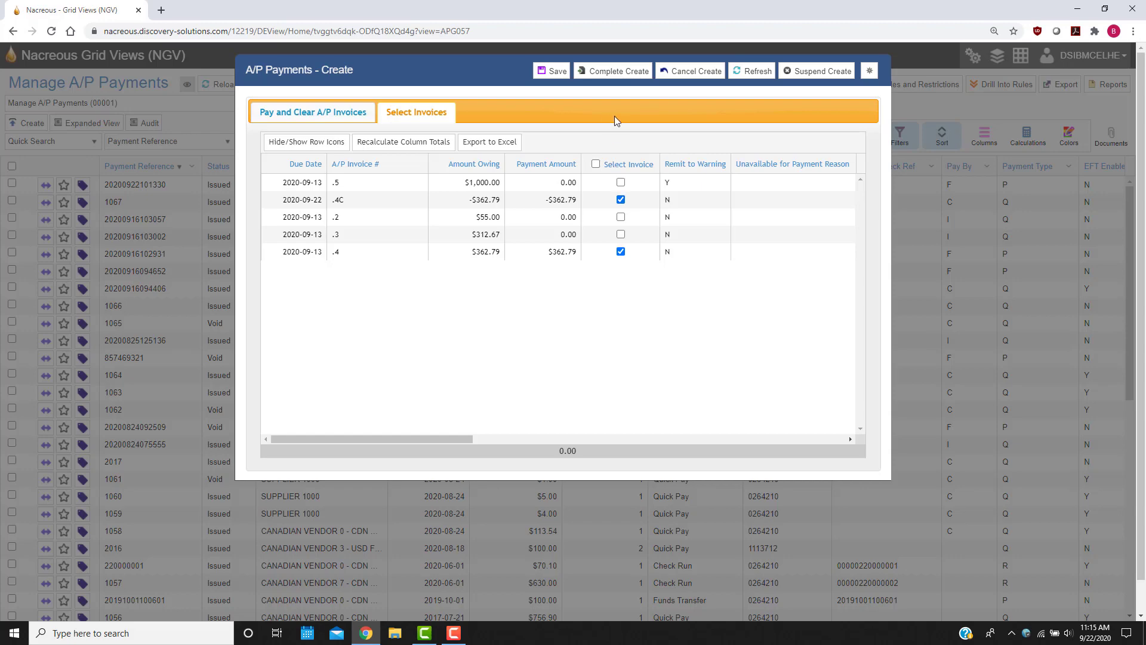
Complete the invoice offset payment and choose not to continue entering payments.
click(618, 78)
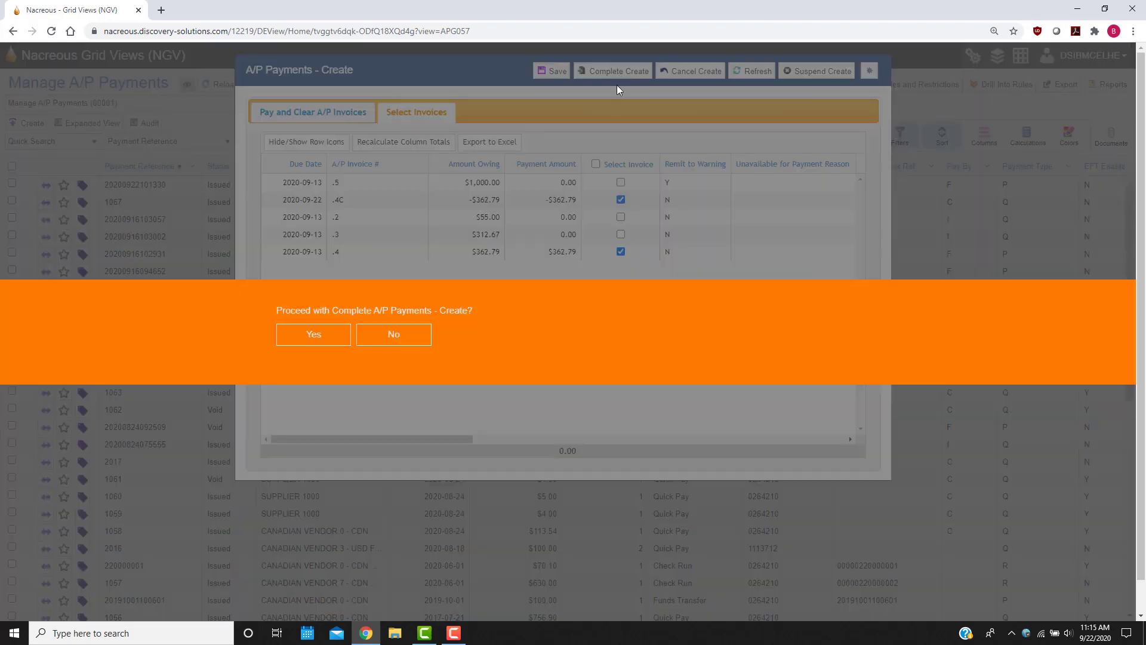
click(287, 335)
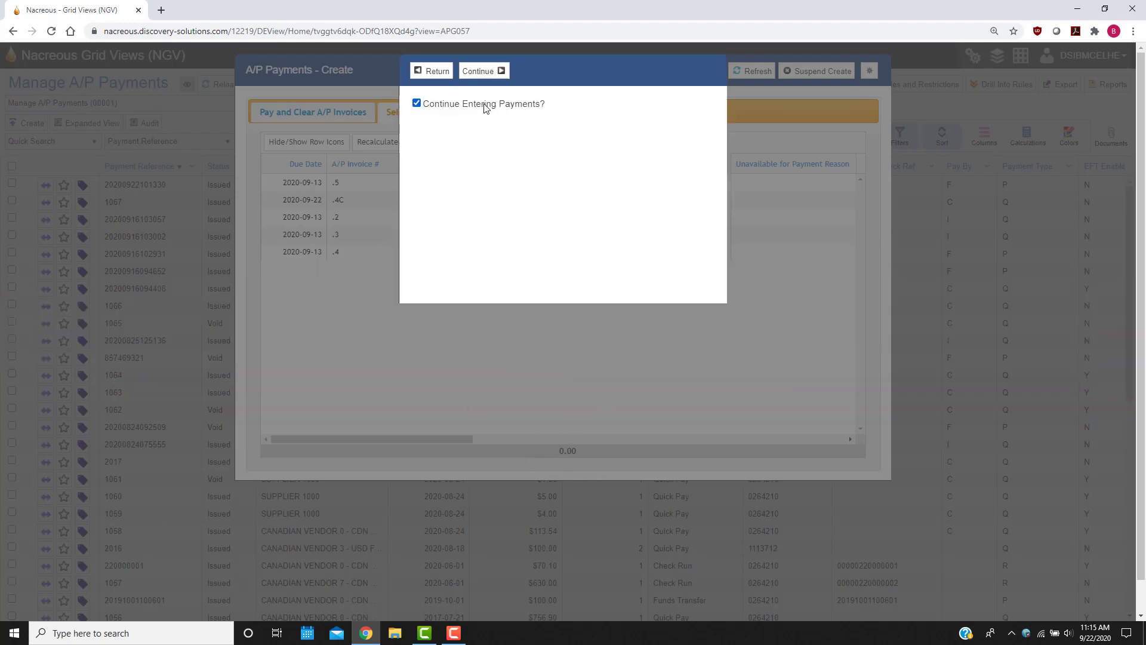
click(456, 105)
click(481, 71)
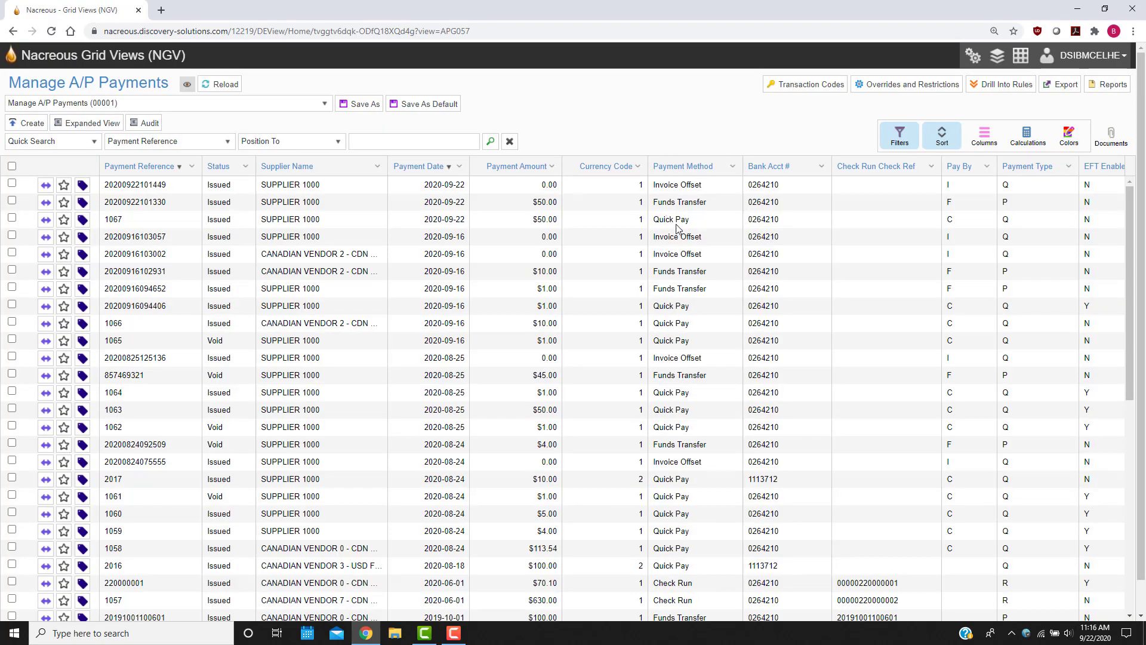
View the newly created invoice offset payment with its selected invoices, and close the view.
right_click(145, 185)
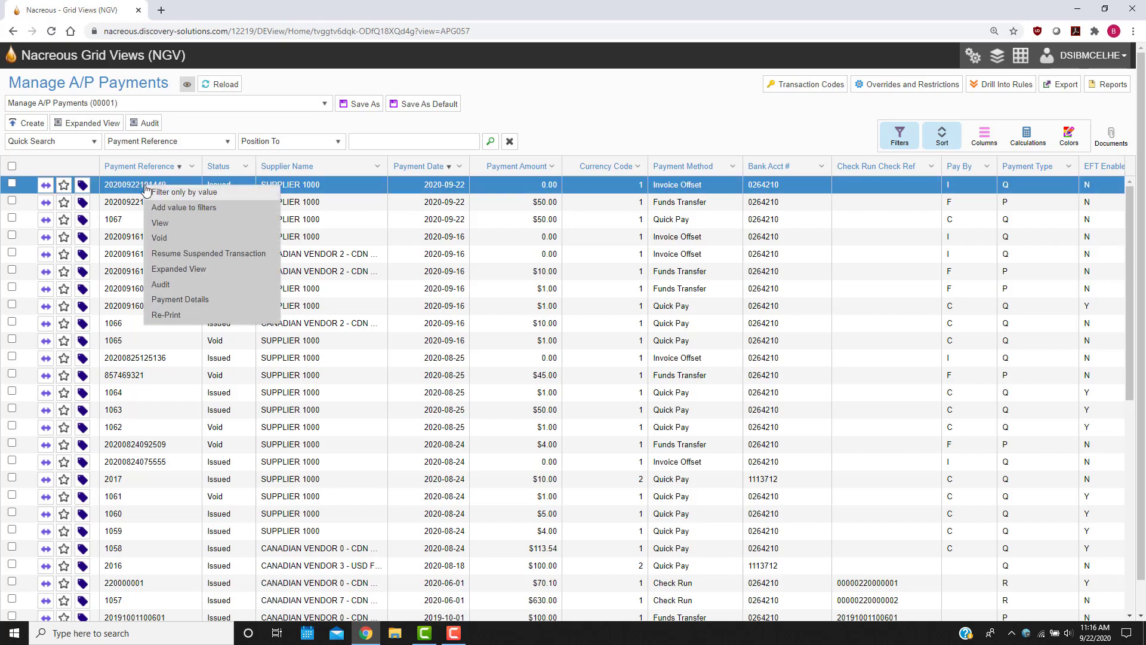
click(184, 226)
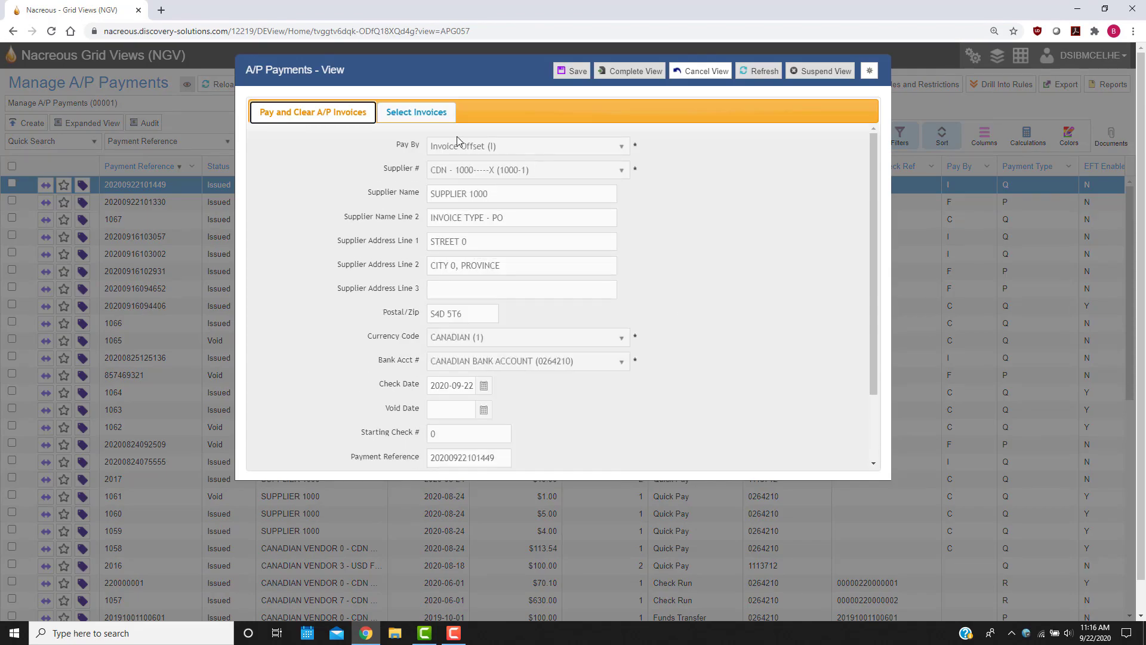
click(418, 115)
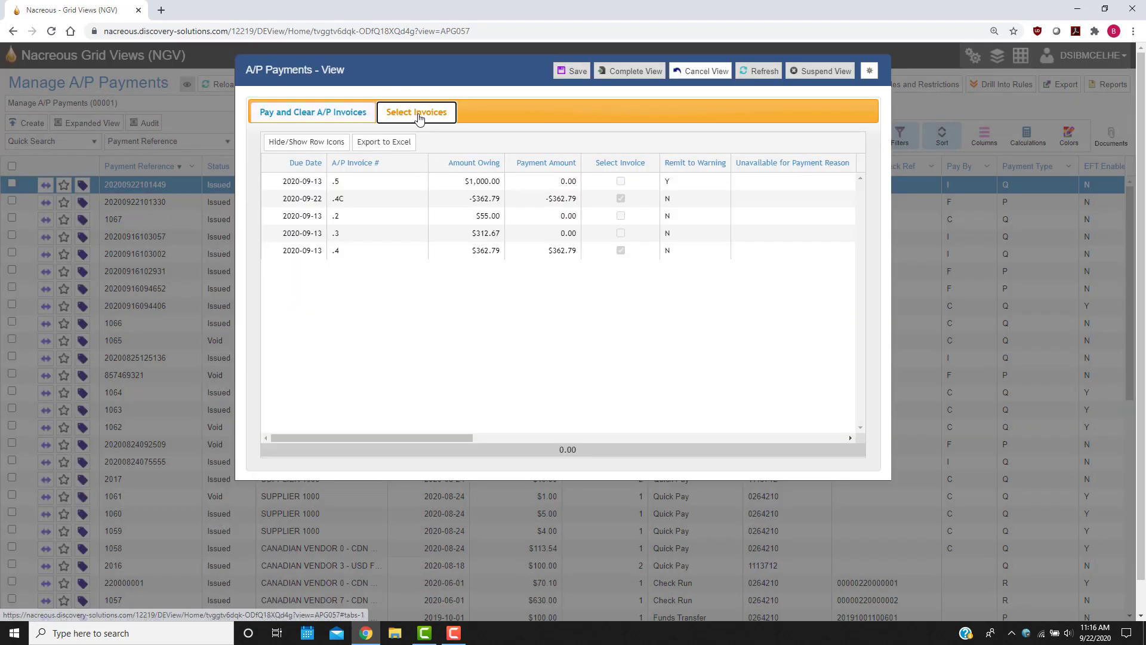
click(711, 71)
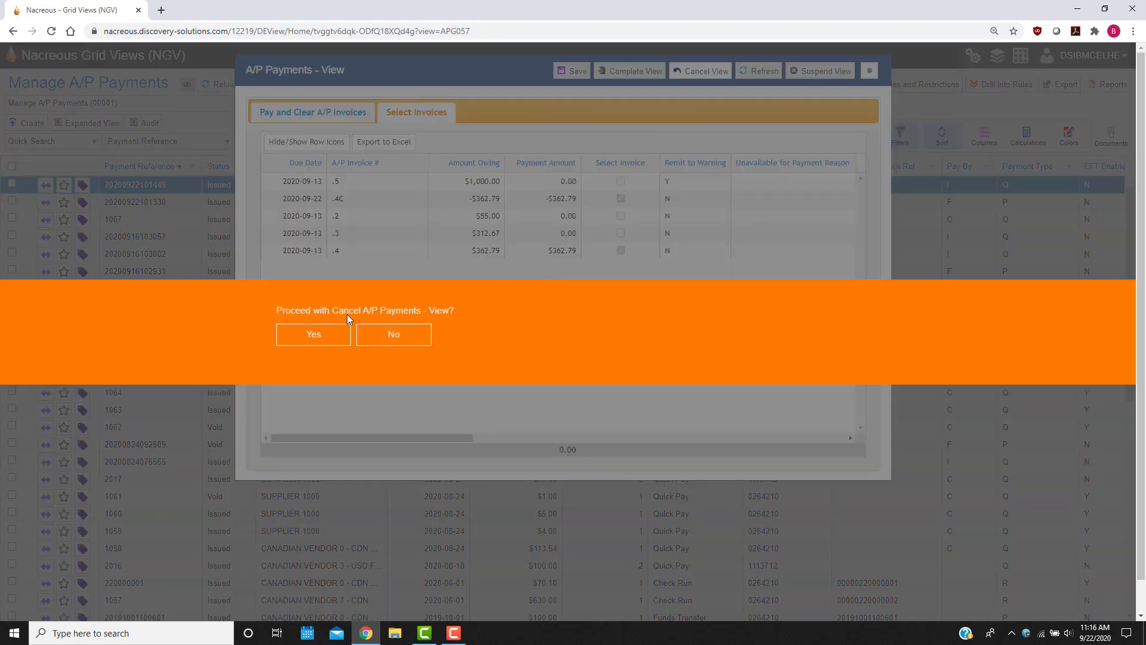
click(314, 338)
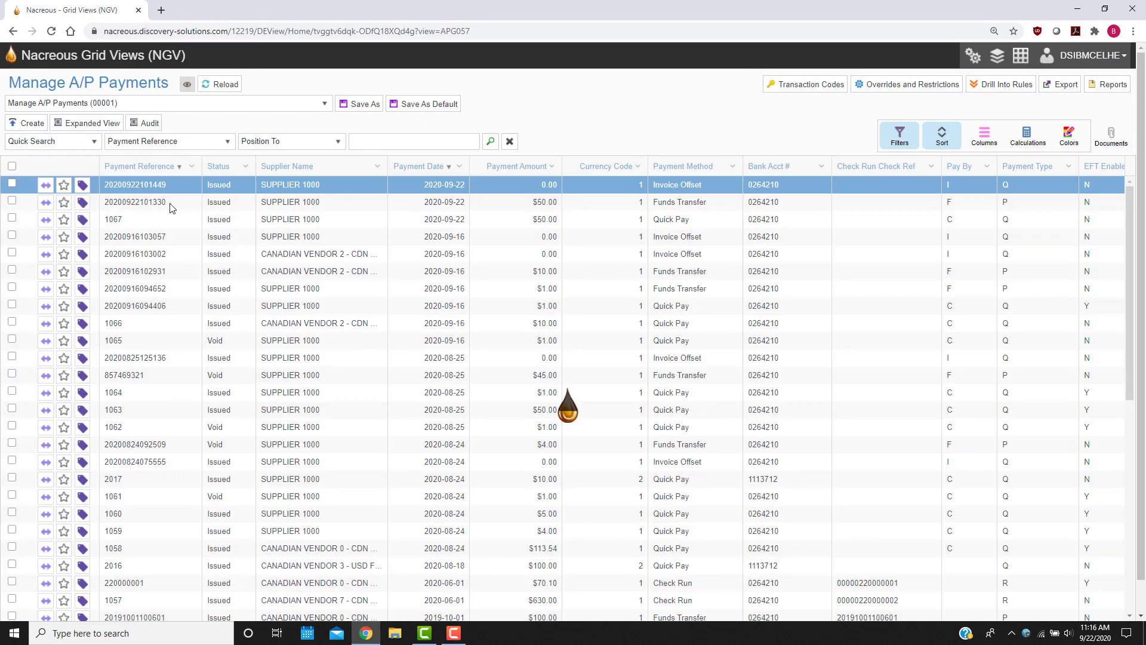
Void check payment 1067 for Supplier 1000 and complete the void.
right_click(171, 186)
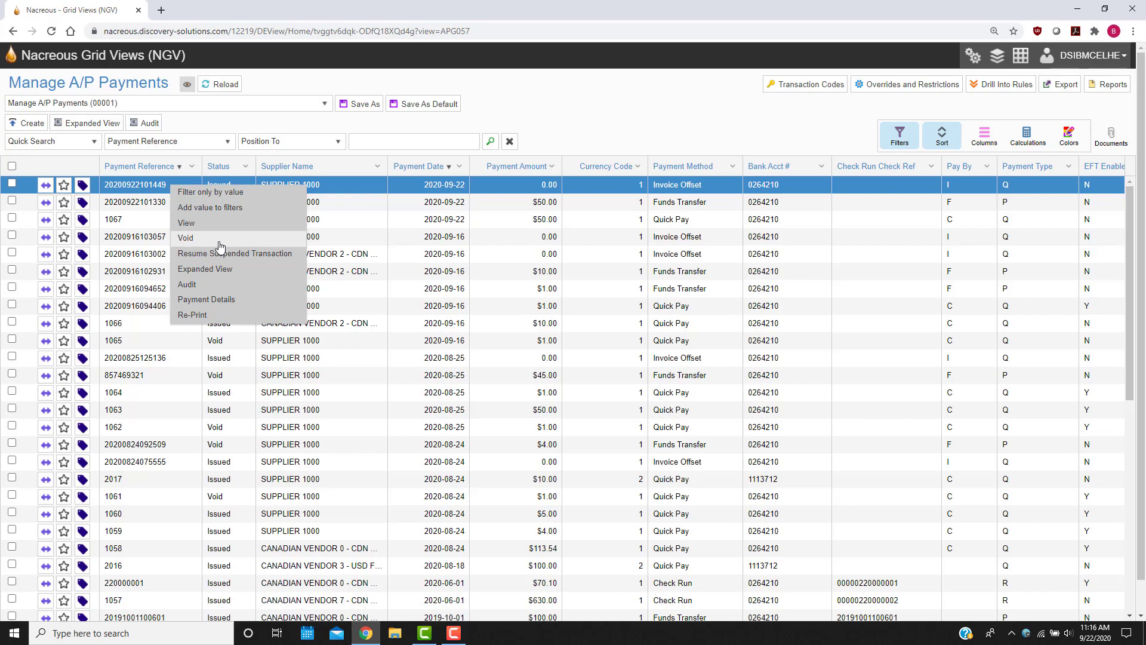
click(134, 220)
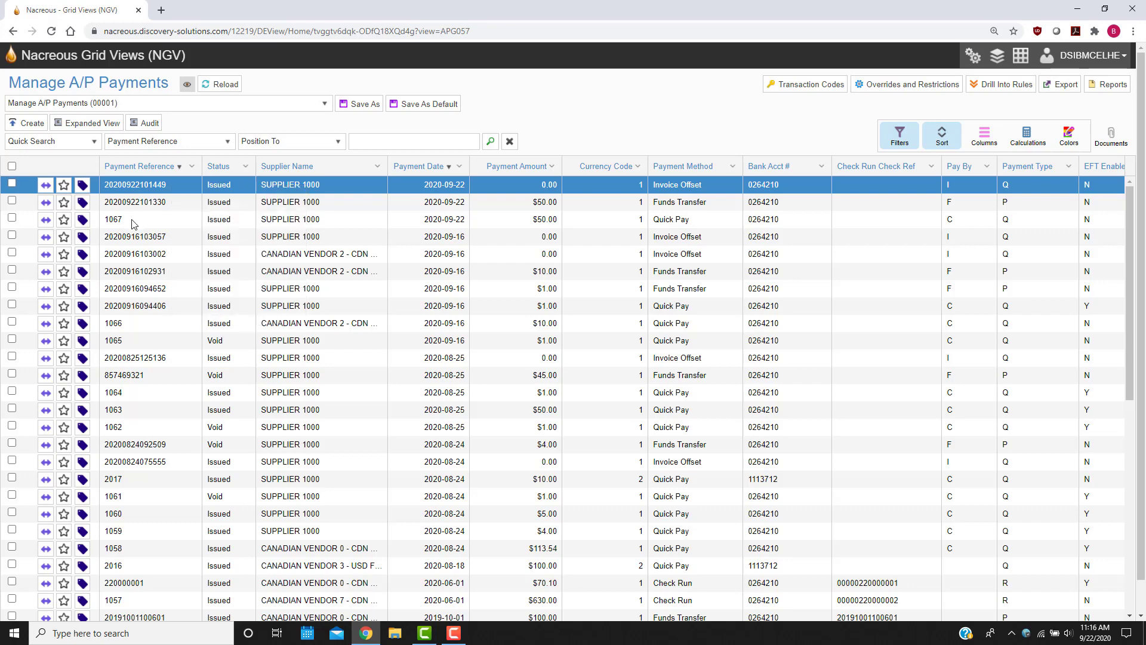
right_click(133, 219)
click(185, 272)
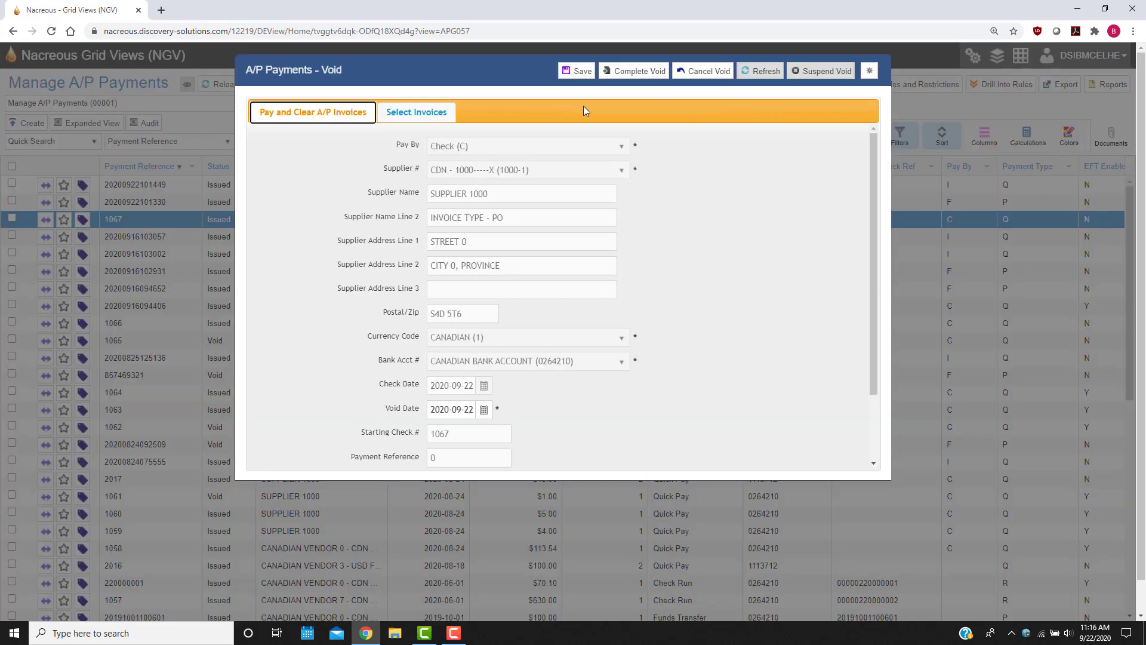
click(634, 71)
click(326, 338)
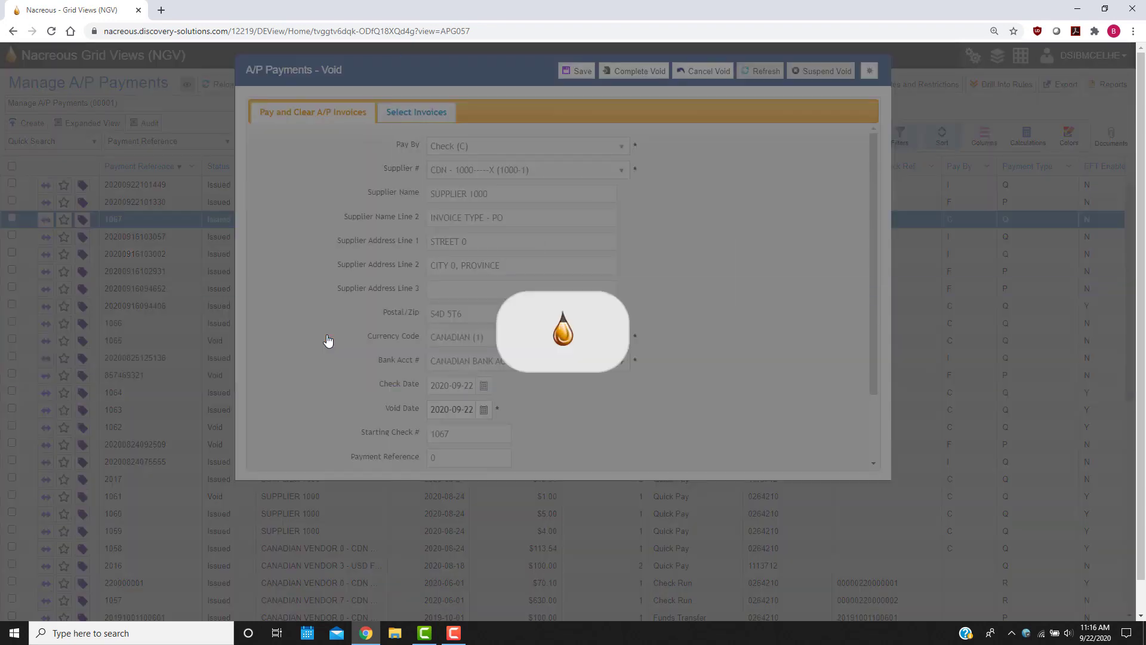
click(481, 71)
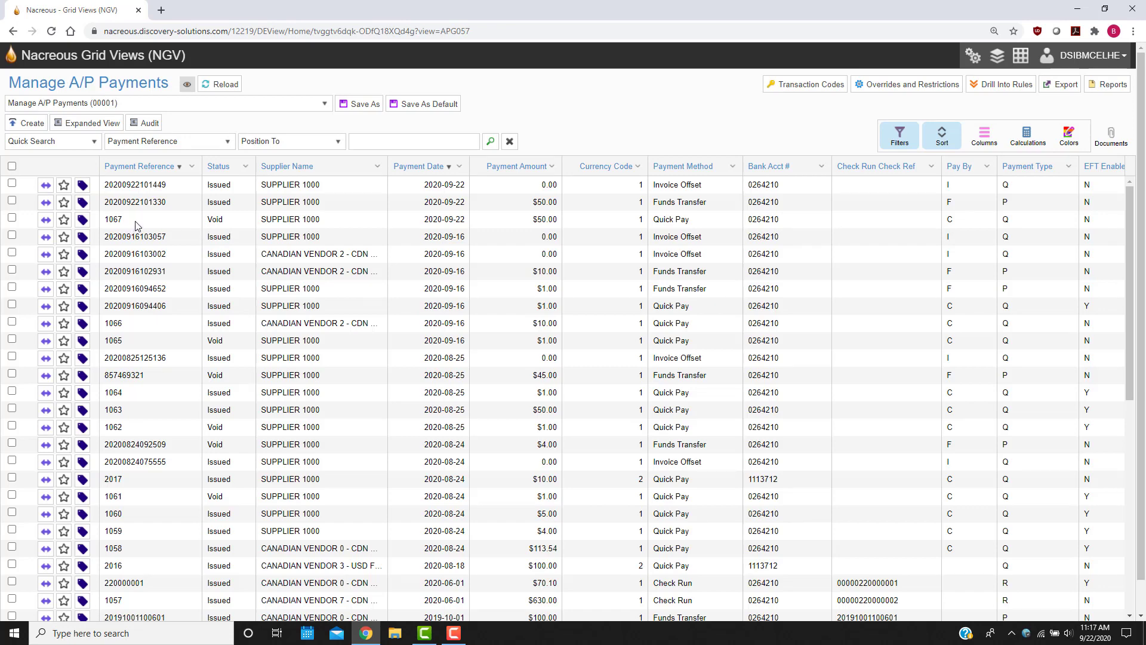
right_click(159, 202)
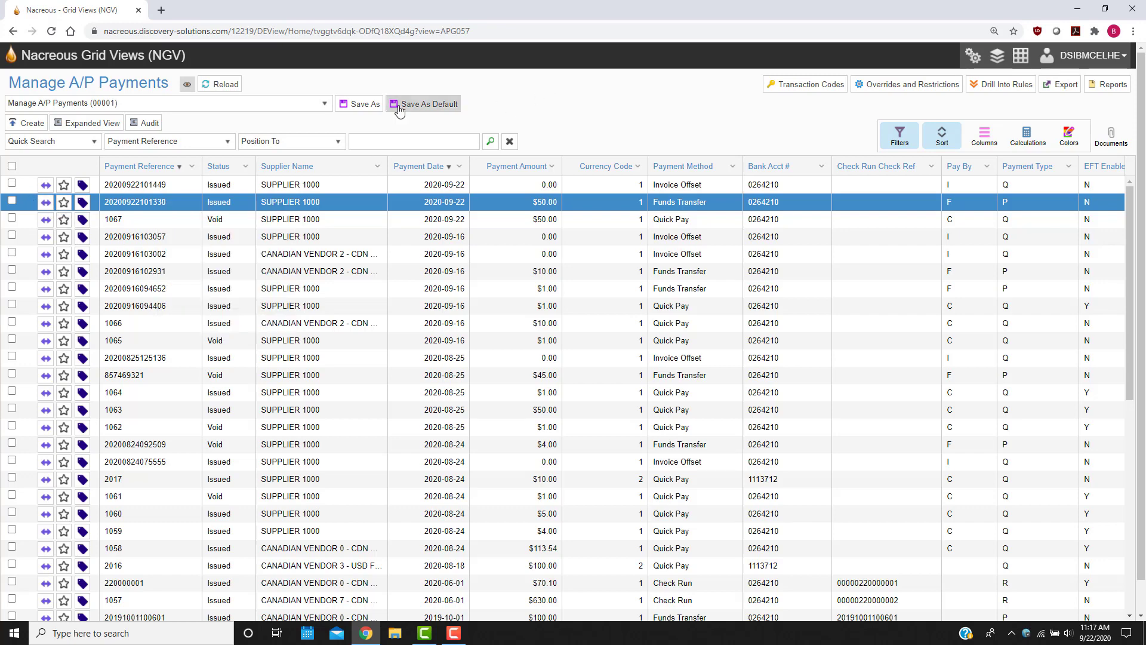
click(318, 106)
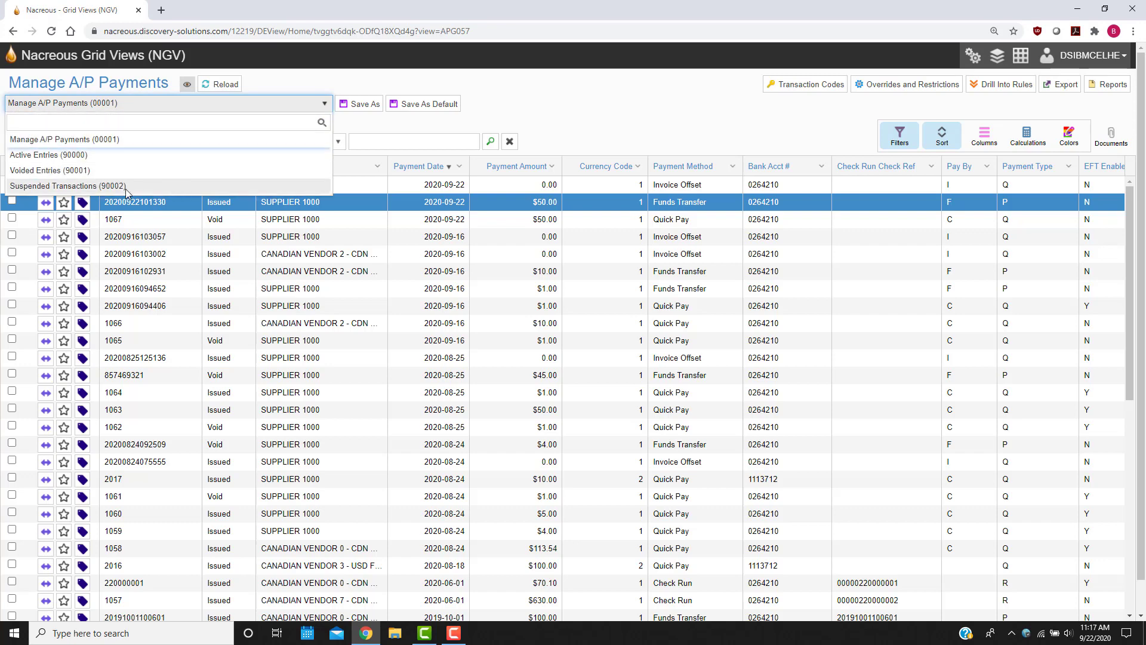
click(627, 102)
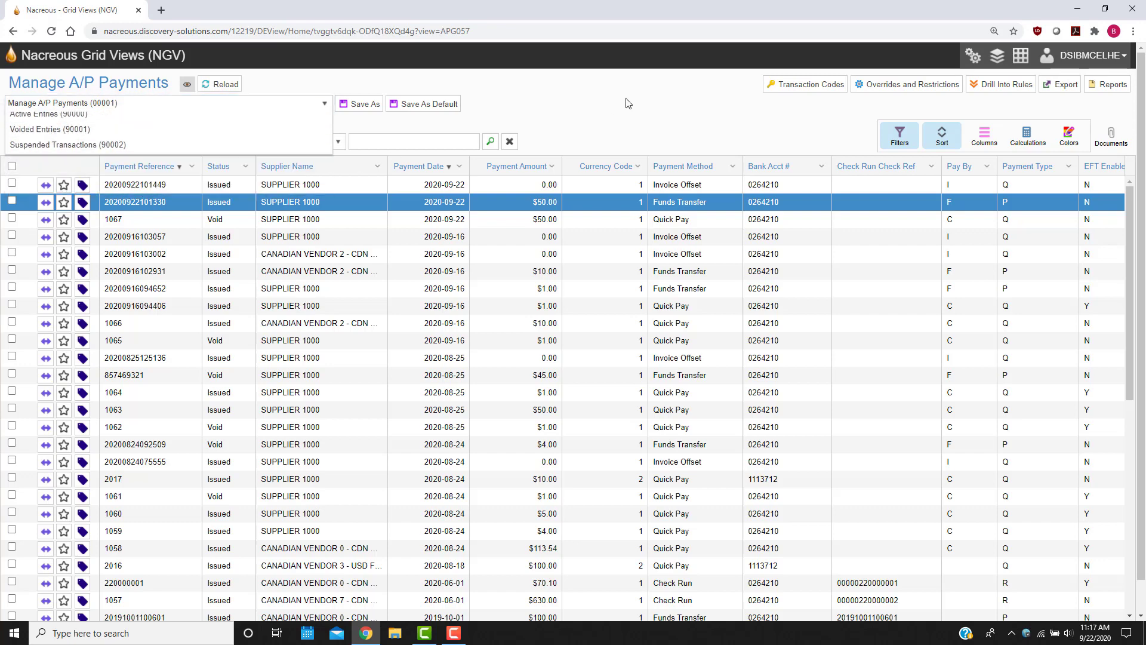
Examine the payment details of the $50.00 fund transfer for Supplier 1000 and return to the payments list.
right_click(199, 206)
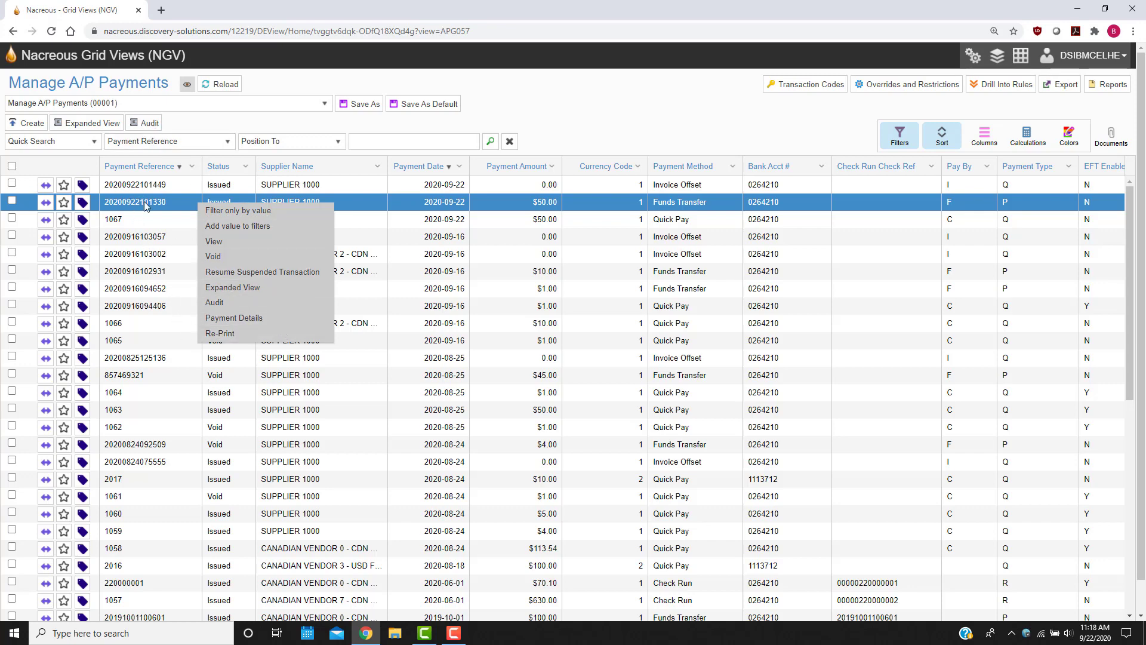
click(258, 321)
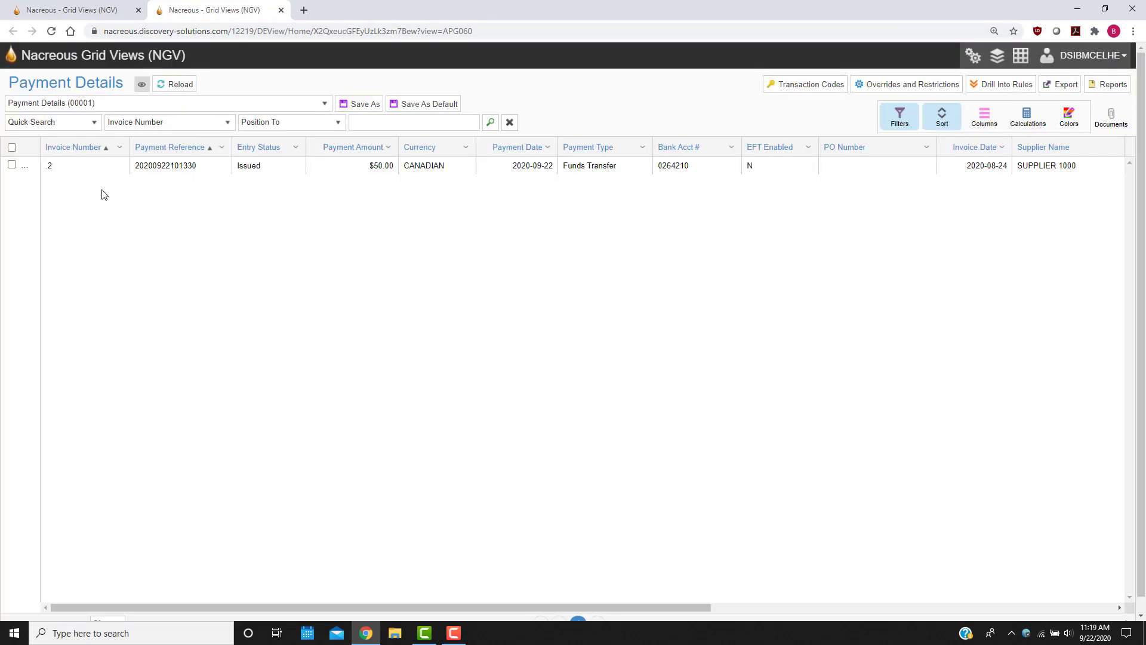
click(95, 9)
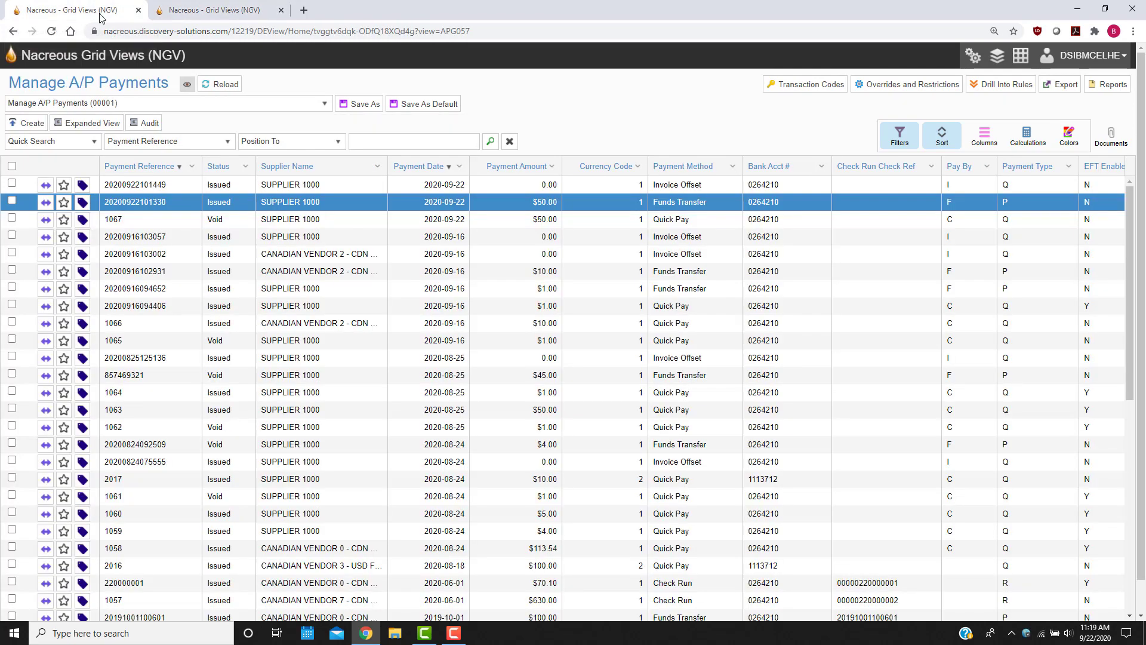
right_click(153, 201)
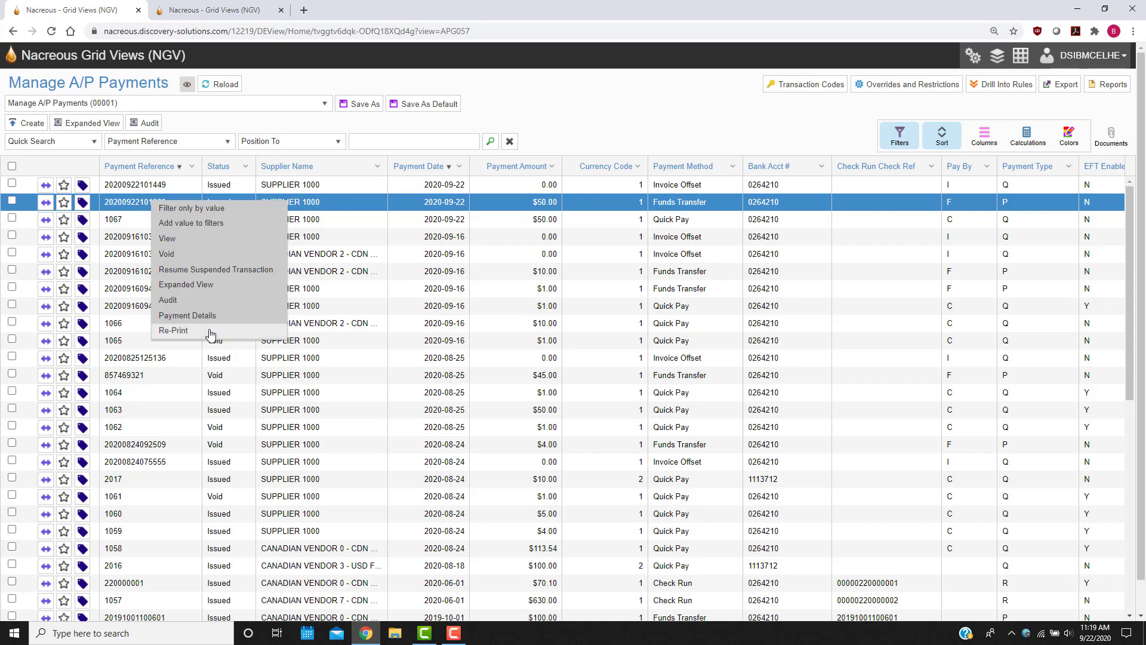
click(677, 118)
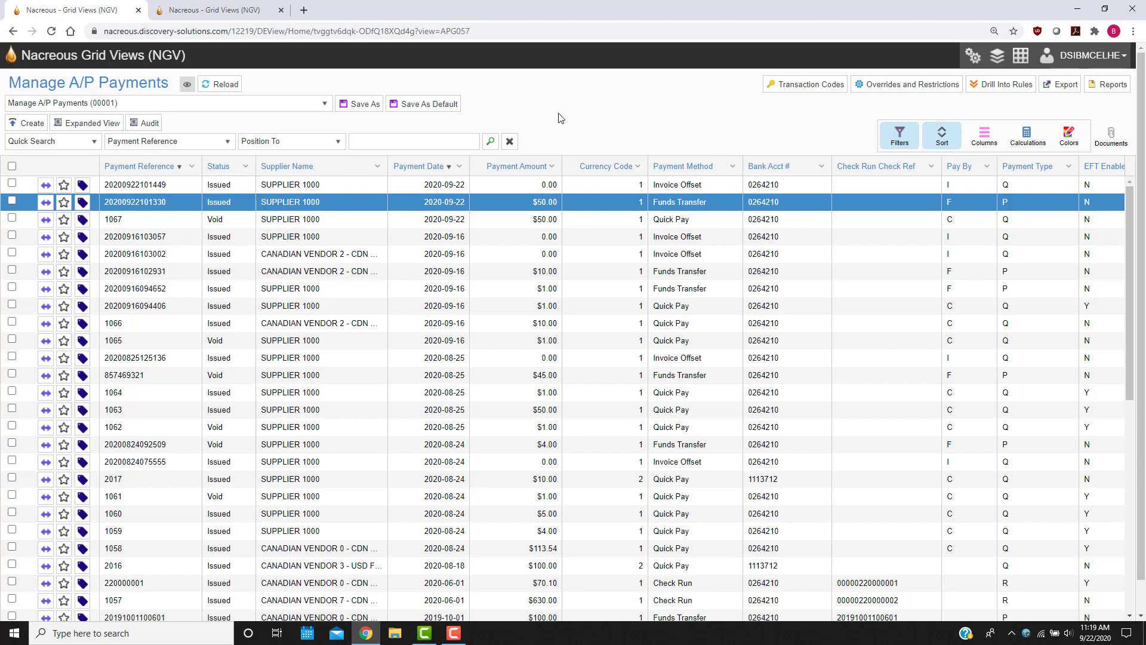